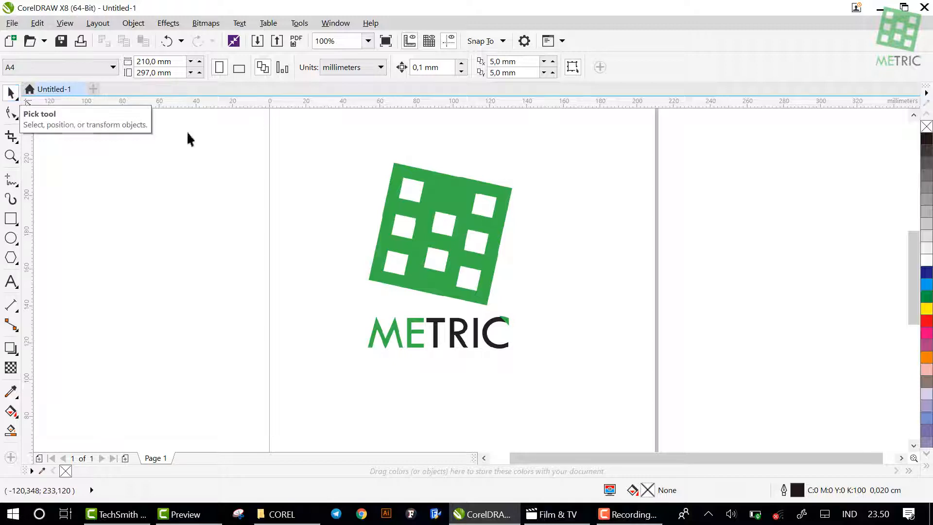
Move the METRIC logo bitmap around the page and place it near the page's centre, at about X 103 mm, Y 161 mm
{"action": "left_click", "coordinate": [460, 238]}
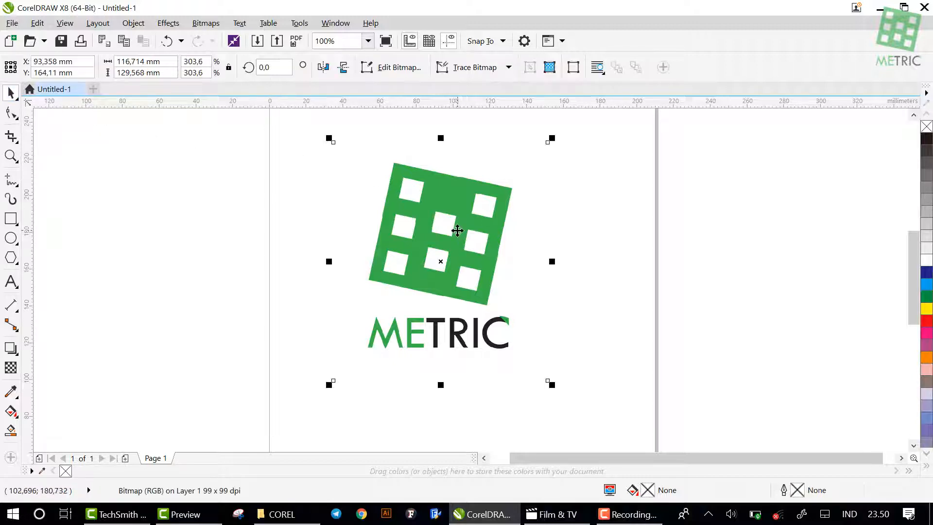
{"action": "scroll", "coordinate": [457, 230], "scroll_direction": "down", "scroll_amount": 2}
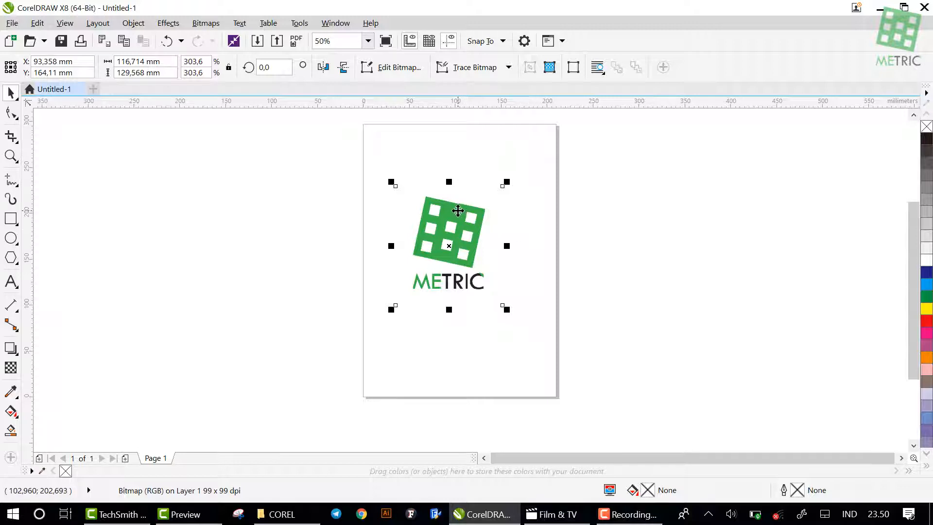
{"action": "scroll", "coordinate": [458, 211], "scroll_direction": "up", "scroll_amount": 2}
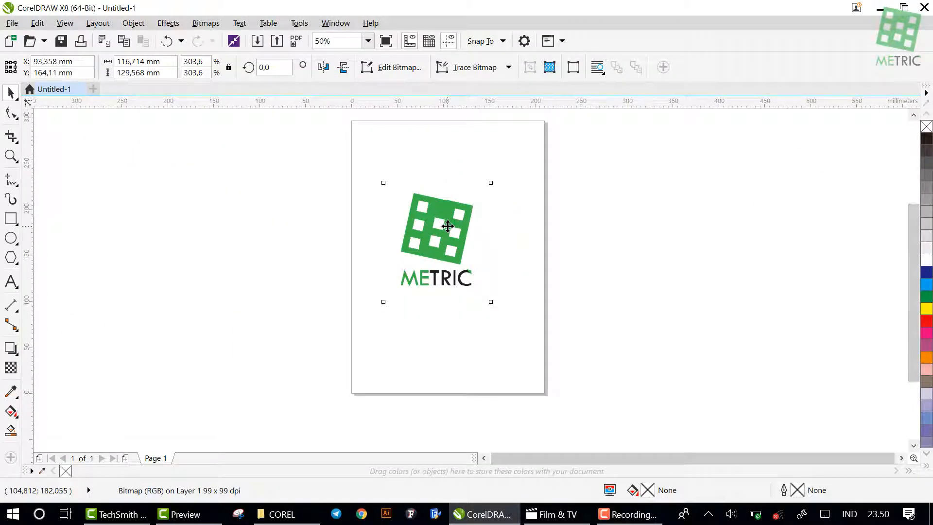
{"action": "left_click_drag", "start_coordinate": [448, 226], "coordinate": [579, 226]}
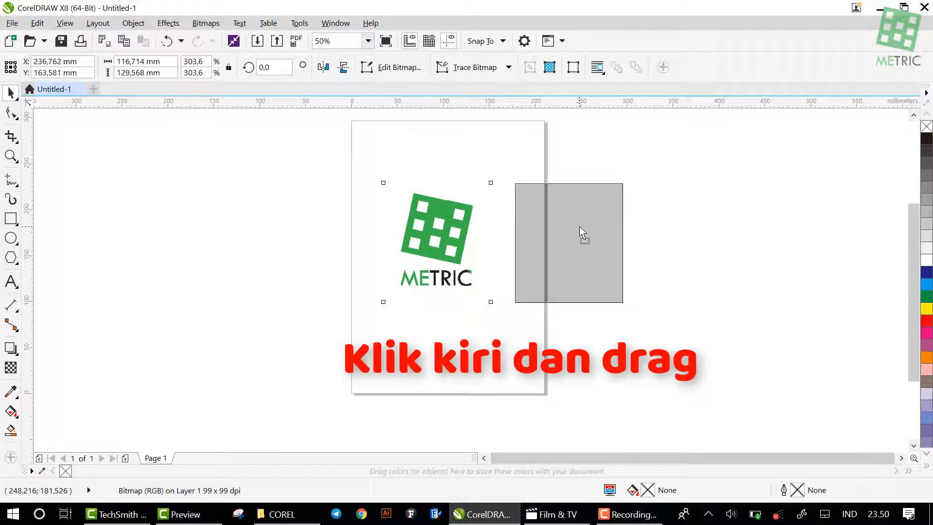
{"action": "left_click_drag", "start_coordinate": [579, 226], "coordinate": [463, 199]}
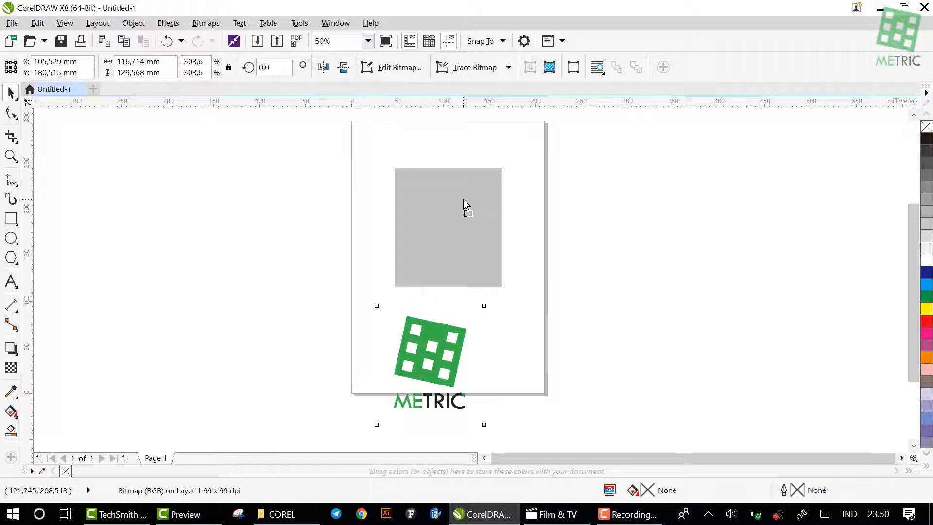
{"action": "left_click_drag", "start_coordinate": [462, 199], "coordinate": [437, 219]}
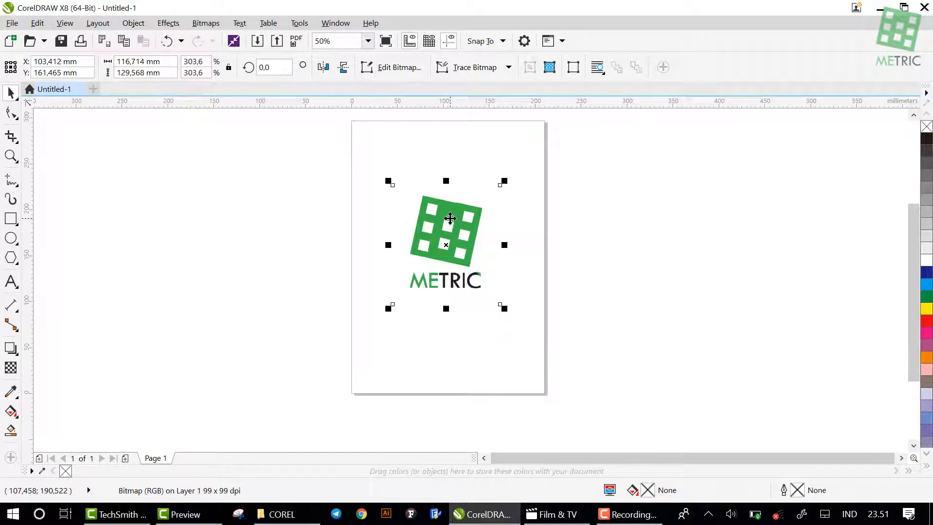
{"action": "left_click", "coordinate": [594, 222]}
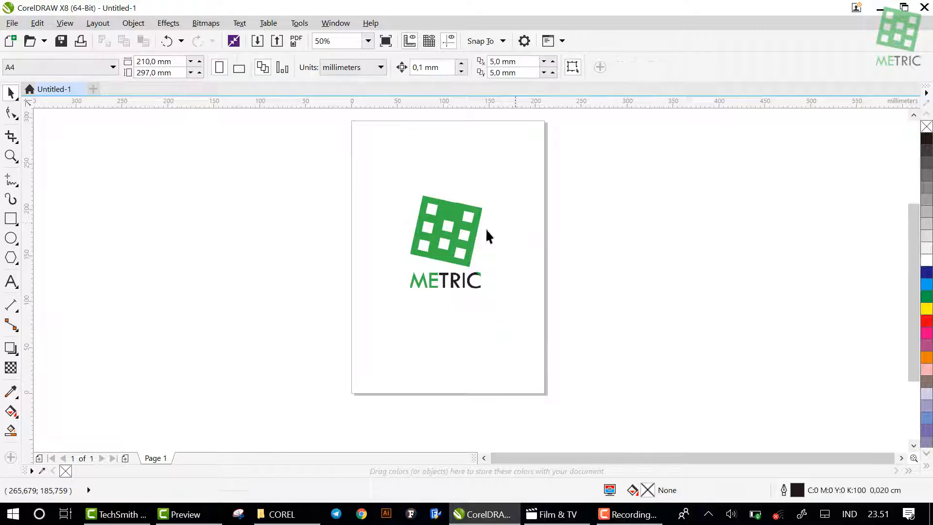
Rotate the METRIC logo freehand about its centre to an angle of about 328.5 degrees
{"action": "left_click", "coordinate": [461, 238]}
{"action": "left_click", "coordinate": [461, 239]}
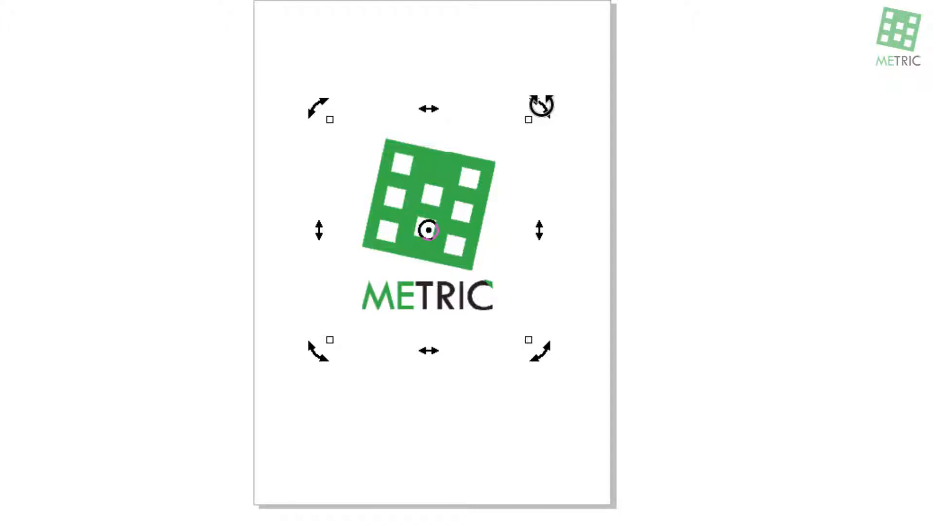
{"action": "left_click_drag", "start_coordinate": [540, 112], "coordinate": [570, 229]}
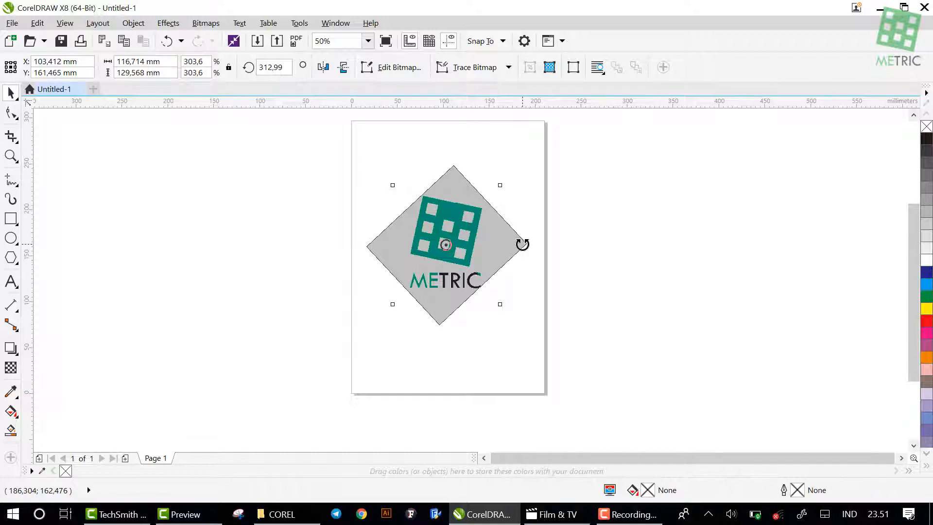
{"action": "left_click_drag", "start_coordinate": [522, 244], "coordinate": [484, 184]}
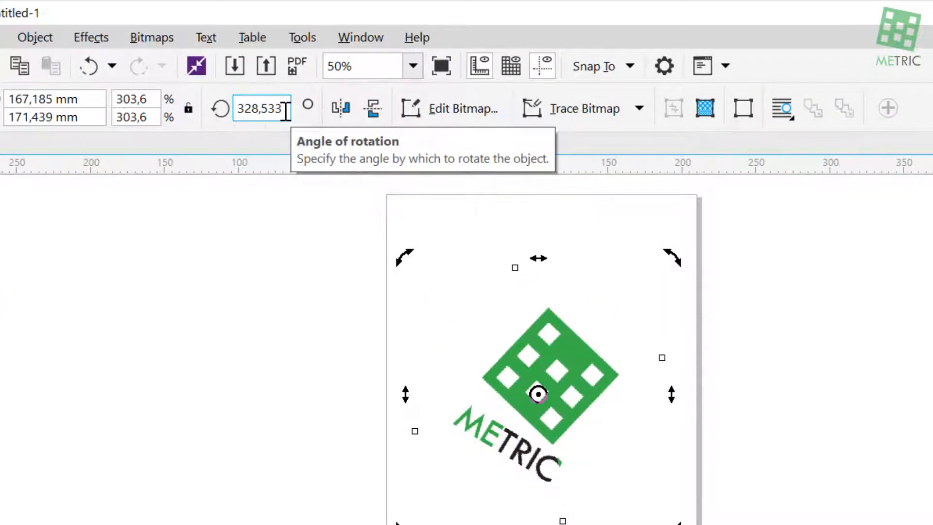
Set the logo's angle of rotation to 0 degrees and deselect it
{"action": "left_click_drag", "start_coordinate": [285, 111], "coordinate": [235, 121]}
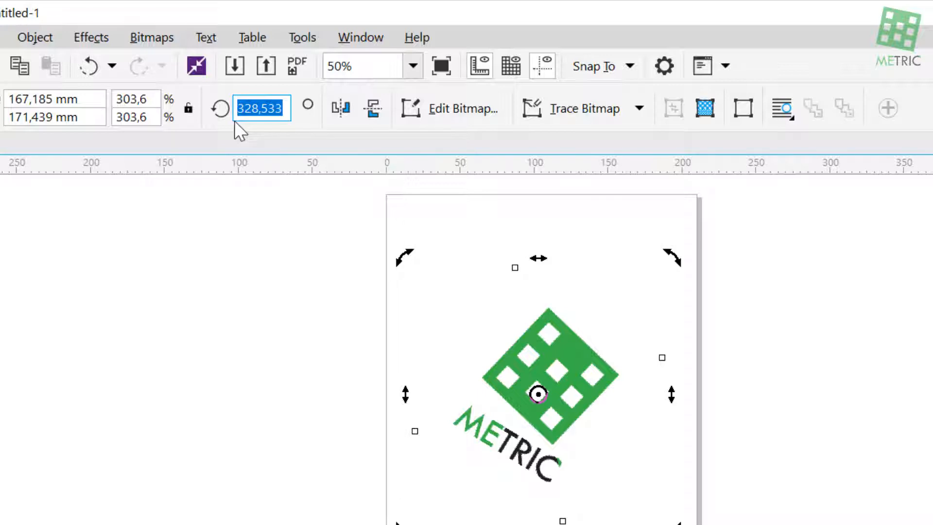
{"action": "type", "text": "0"}
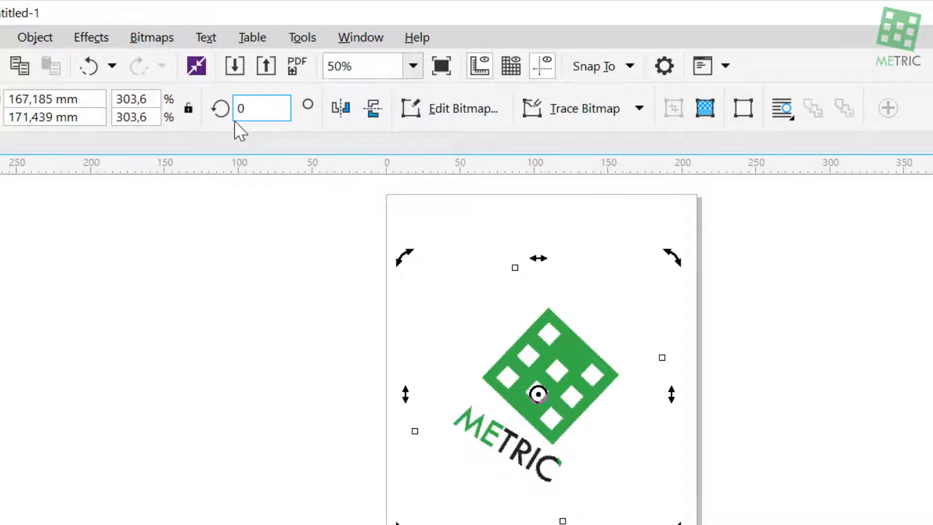
{"action": "key", "text": "Return"}
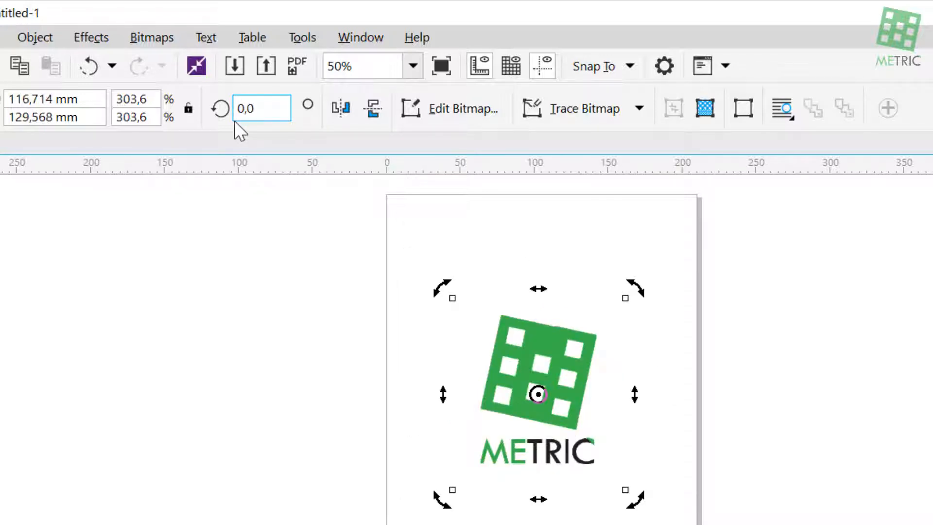
{"action": "left_click", "coordinate": [409, 367]}
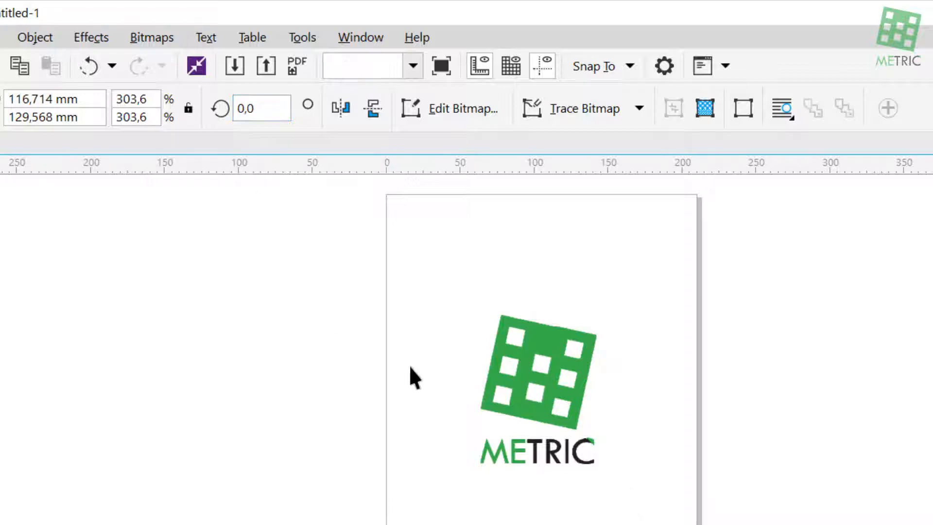
Set the METRIC logo's angle of rotation to 90 degrees
{"action": "scroll", "coordinate": [554, 352], "scroll_direction": "up", "scroll_amount": 2}
{"action": "left_click", "coordinate": [514, 335]}
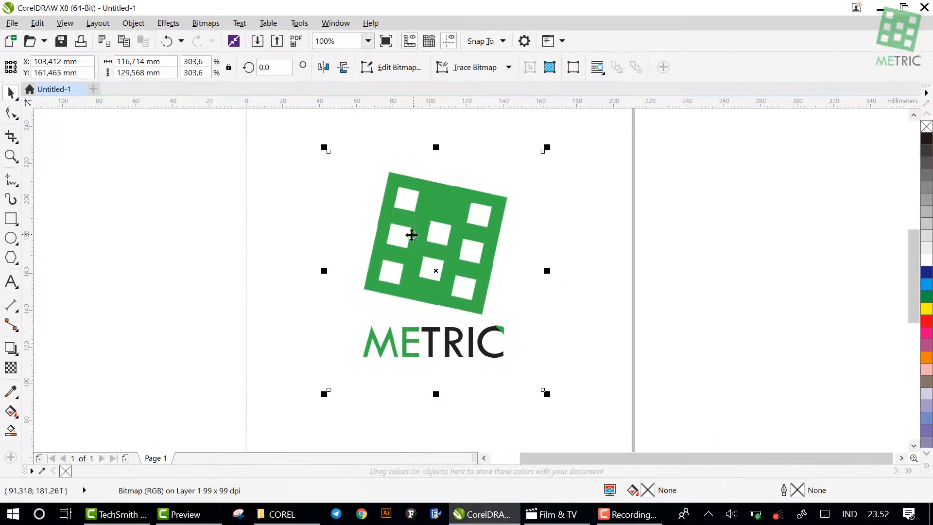
{"action": "scroll", "coordinate": [432, 209], "scroll_direction": "down", "scroll_amount": 2}
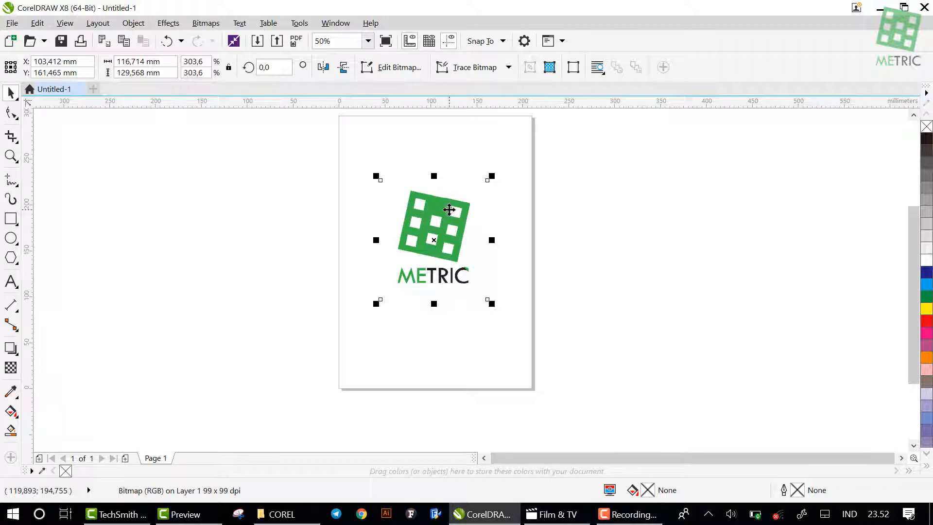
{"action": "left_click", "coordinate": [449, 210]}
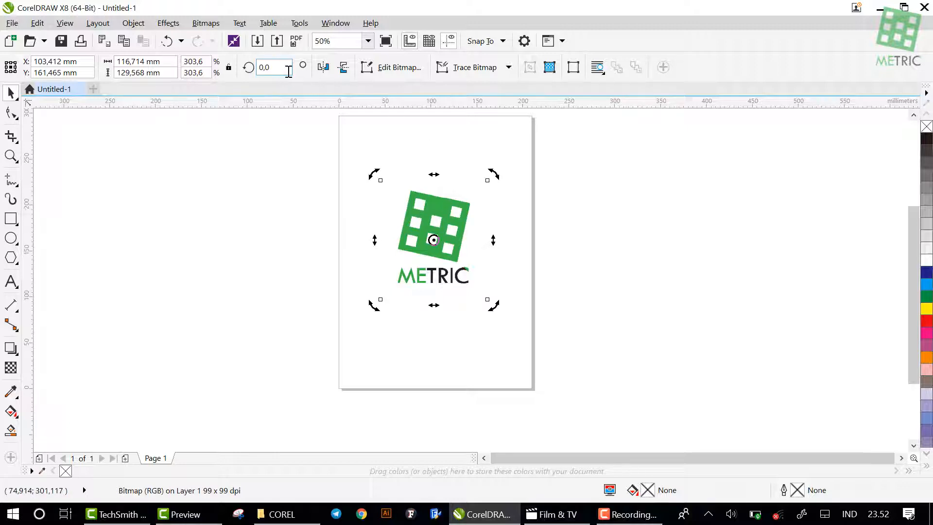
{"action": "left_click_drag", "start_coordinate": [289, 72], "coordinate": [242, 82]}
{"action": "type", "text": "90"}
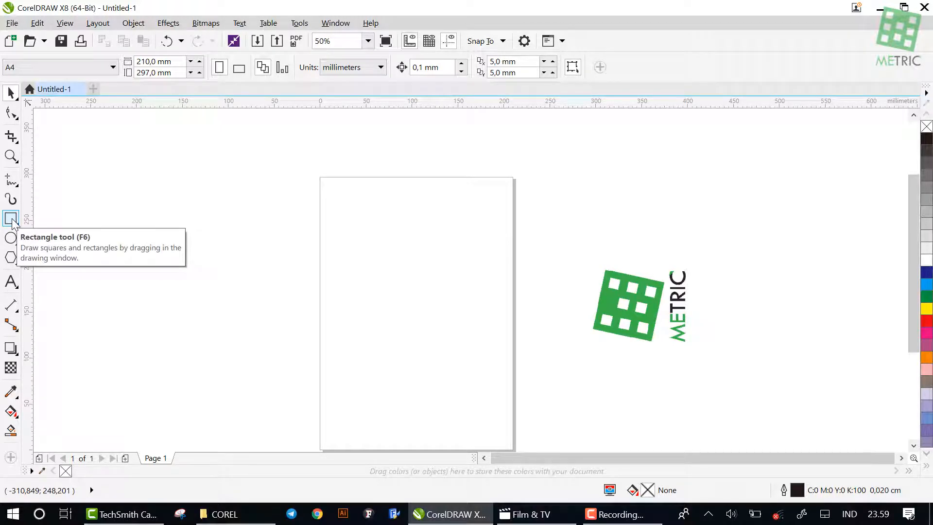
Draw a rectangle about 148 mm wide and 57 mm high in the upper part of the page
{"action": "left_click", "coordinate": [11, 220]}
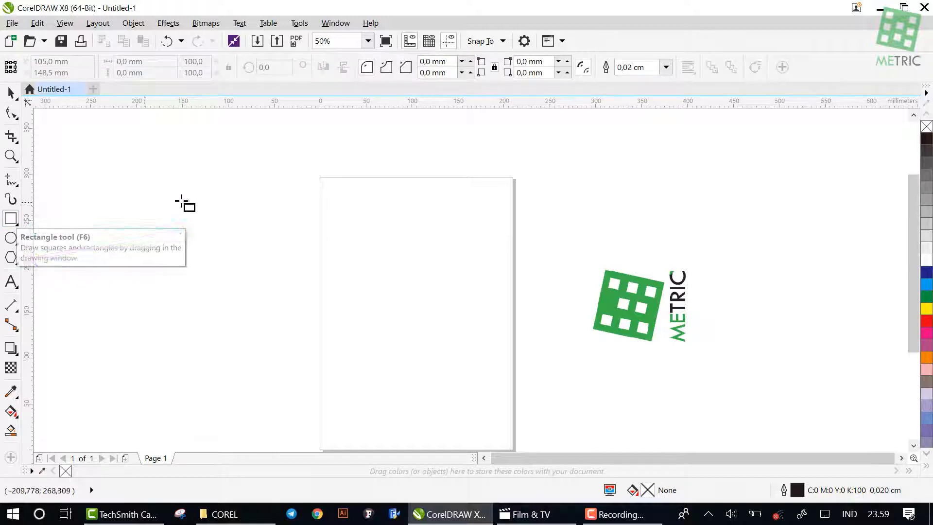
{"action": "left_click_drag", "start_coordinate": [328, 200], "coordinate": [463, 242]}
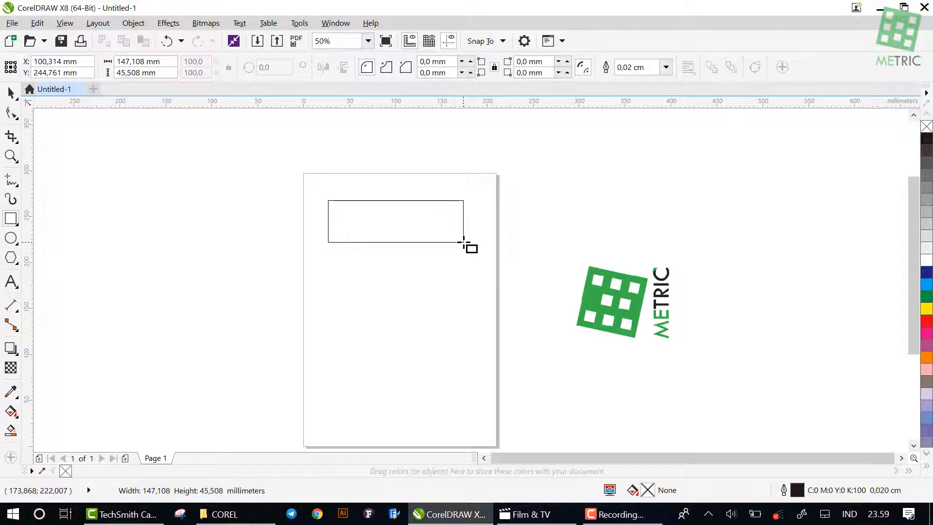
{"action": "left_click_drag", "start_coordinate": [463, 241], "coordinate": [463, 252]}
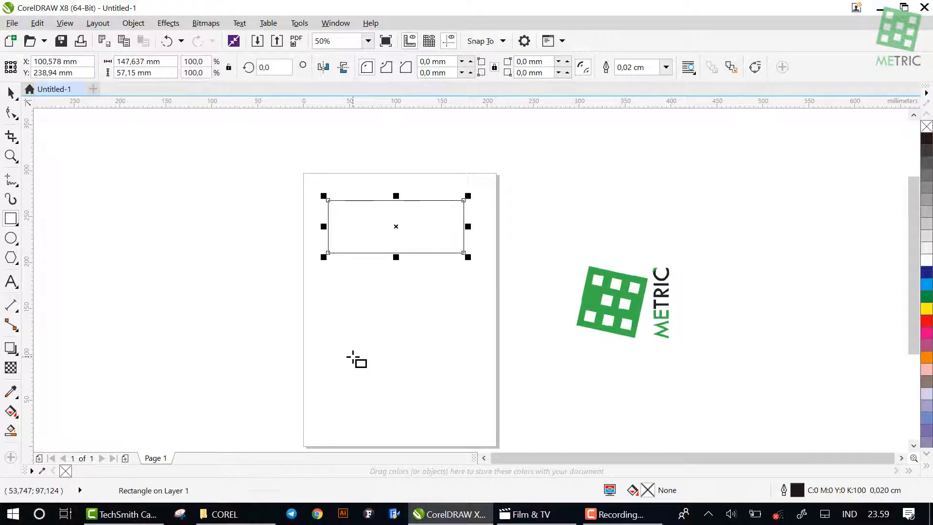
Draw a square with sides of about 100.5 mm on the page below the wide rectangle, and deselect it
{"action": "left_click", "coordinate": [10, 220]}
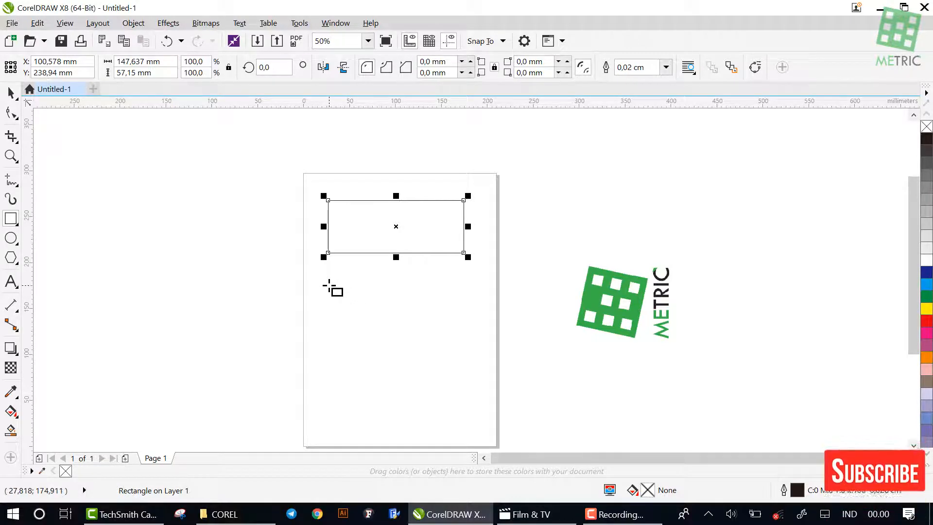
{"action": "left_click", "coordinate": [329, 286]}
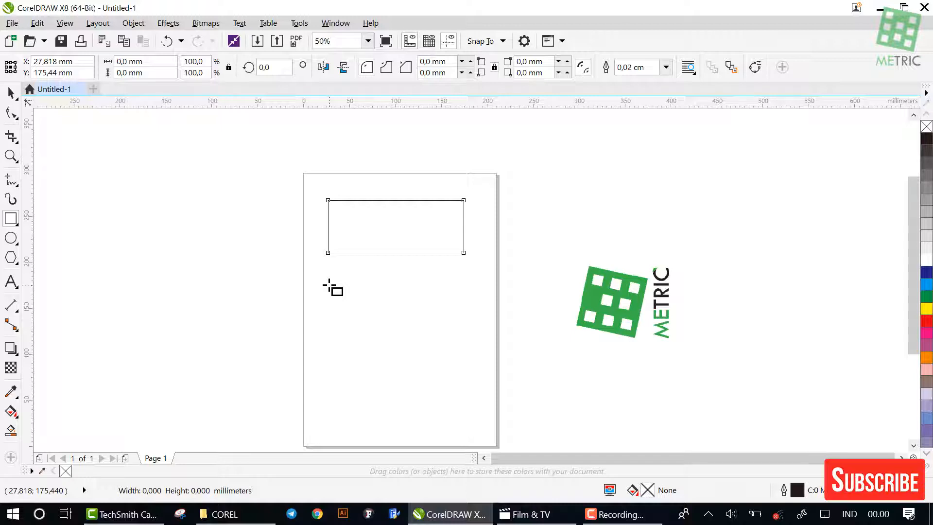
{"action": "left_click_drag", "start_coordinate": [329, 286], "coordinate": [404, 377]}
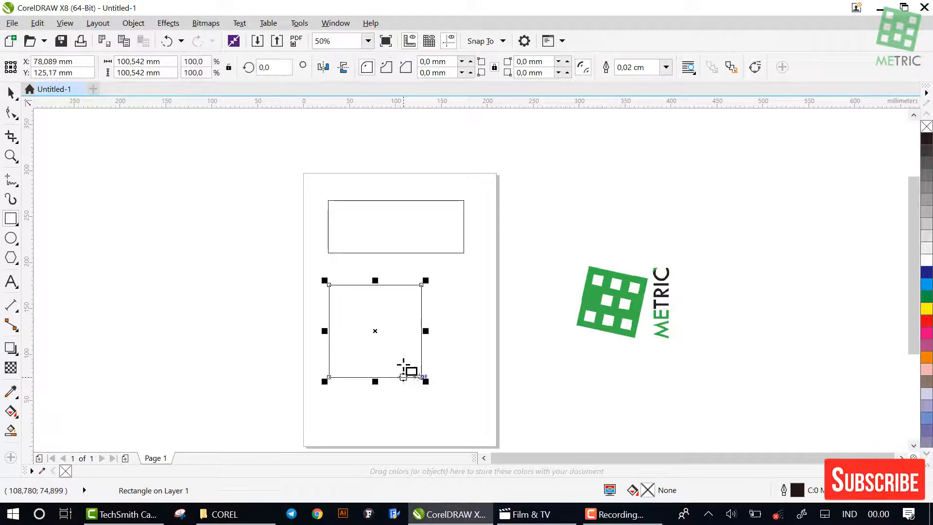
{"action": "left_click", "coordinate": [17, 99]}
{"action": "left_click", "coordinate": [132, 260]}
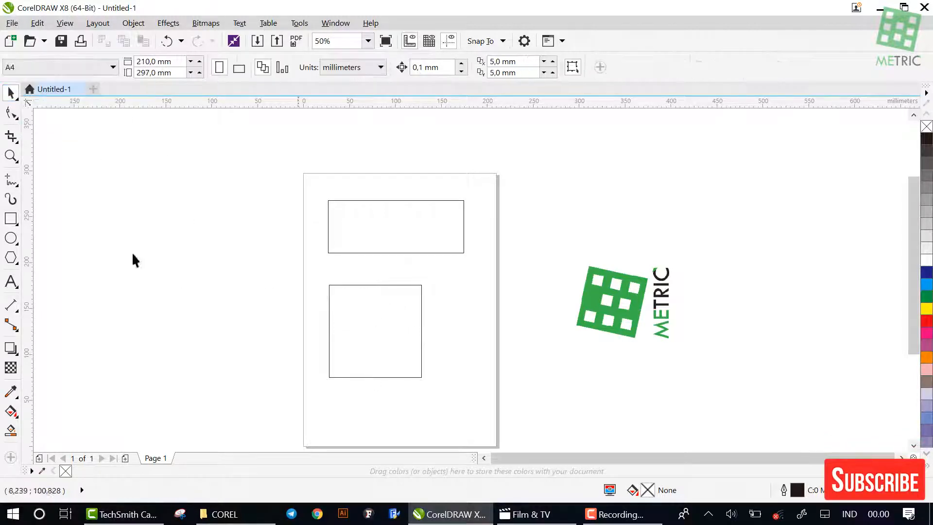
Draw a perfect circle about 123 mm in diameter outside the page, beside its left edge
{"action": "left_click", "coordinate": [11, 240]}
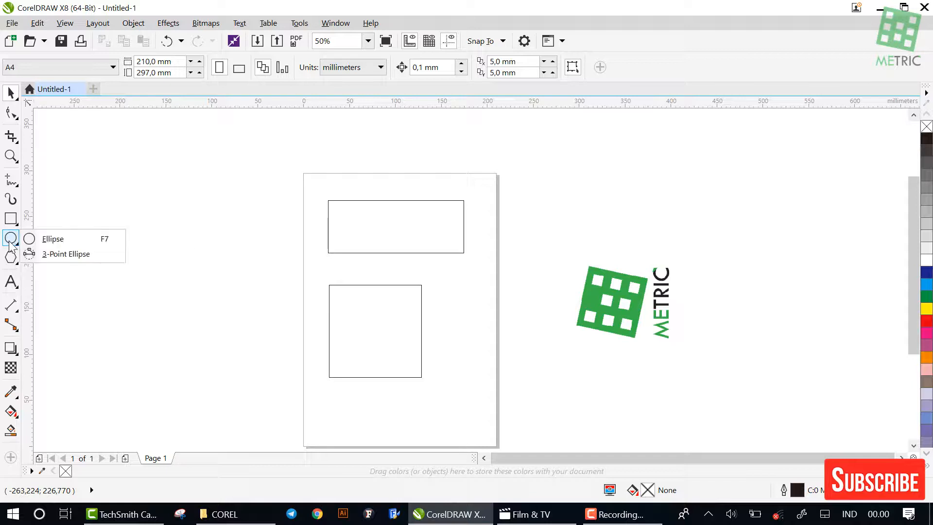
{"action": "left_click", "coordinate": [80, 241]}
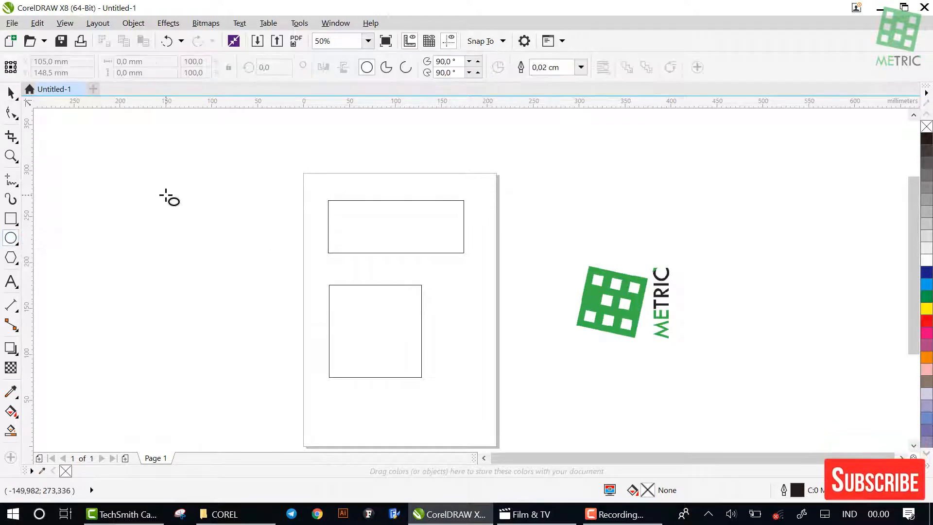
{"action": "left_click_drag", "start_coordinate": [166, 196], "coordinate": [195, 249]}
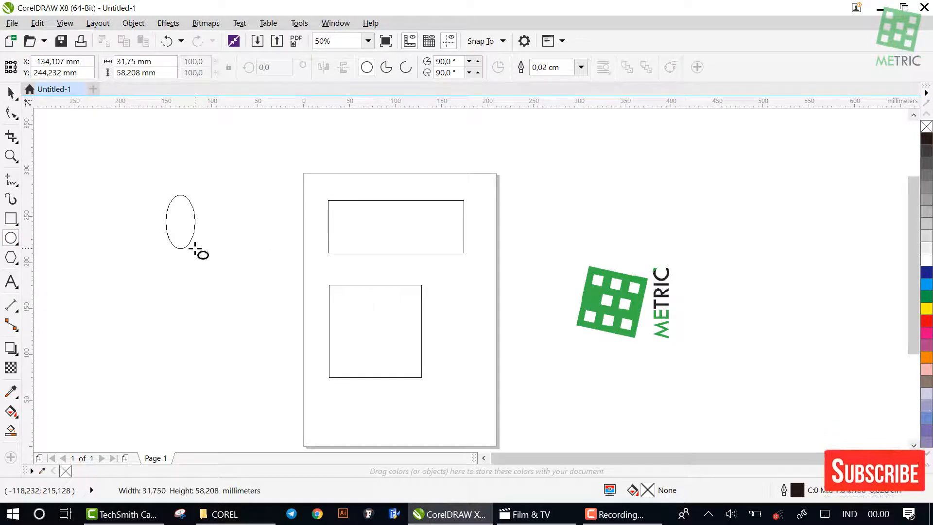
{"action": "key", "text": "ctrl"}
{"action": "left_click_drag", "start_coordinate": [195, 248], "coordinate": [232, 308]}
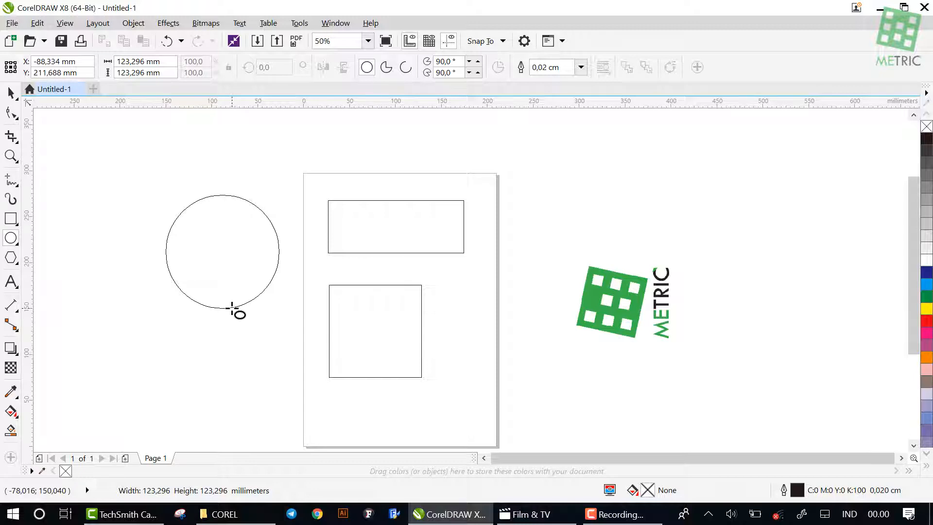
{"action": "left_click_drag", "start_coordinate": [232, 307], "coordinate": [234, 308]}
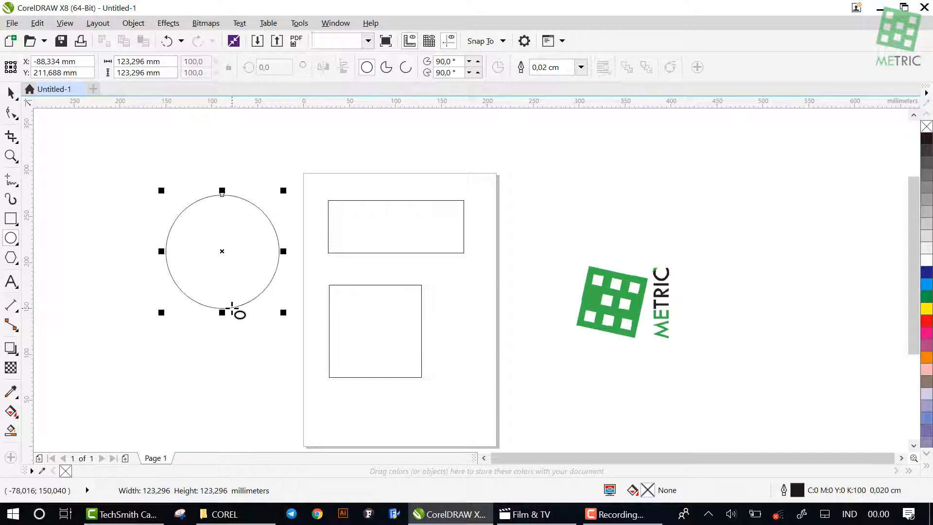
{"action": "left_click", "coordinate": [17, 226]}
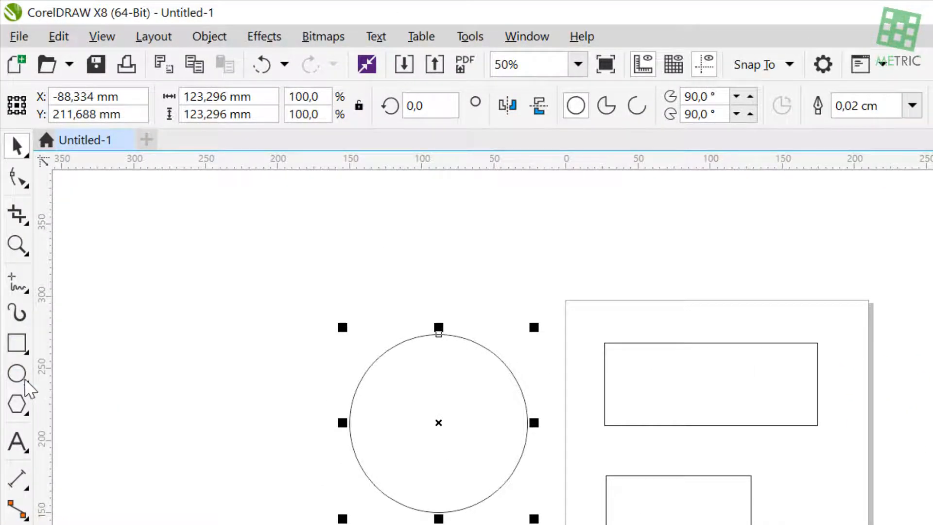
Draw a five-sided polygon about 106 mm wide and 100.5 mm high beside the page's upper right corner
{"action": "left_click", "coordinate": [27, 381]}
{"action": "left_click", "coordinate": [26, 412]}
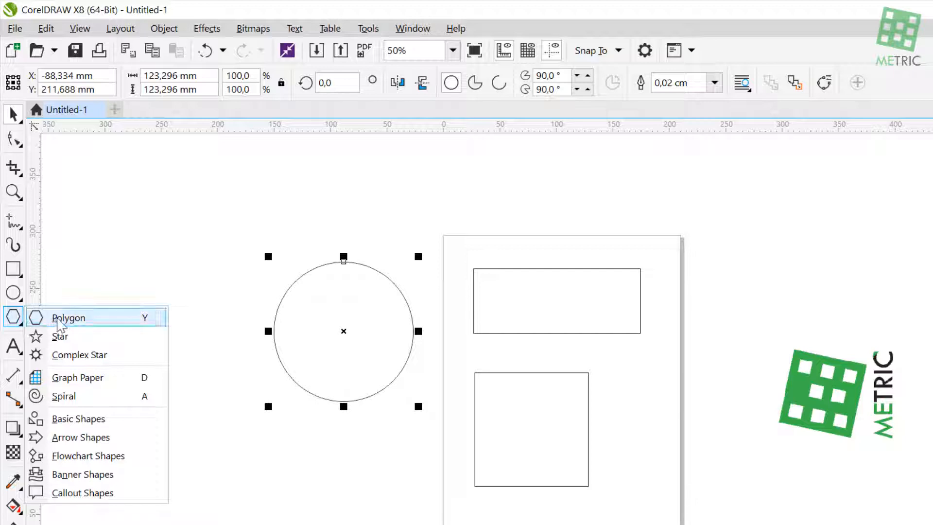
{"action": "left_click", "coordinate": [68, 318]}
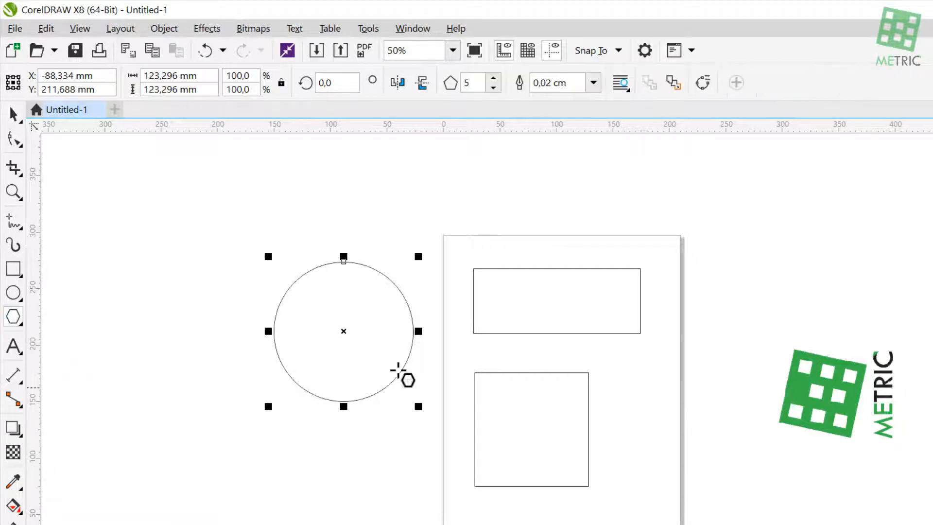
{"action": "left_click_drag", "start_coordinate": [683, 219], "coordinate": [751, 340]}
{"action": "key", "text": "ctrl"}
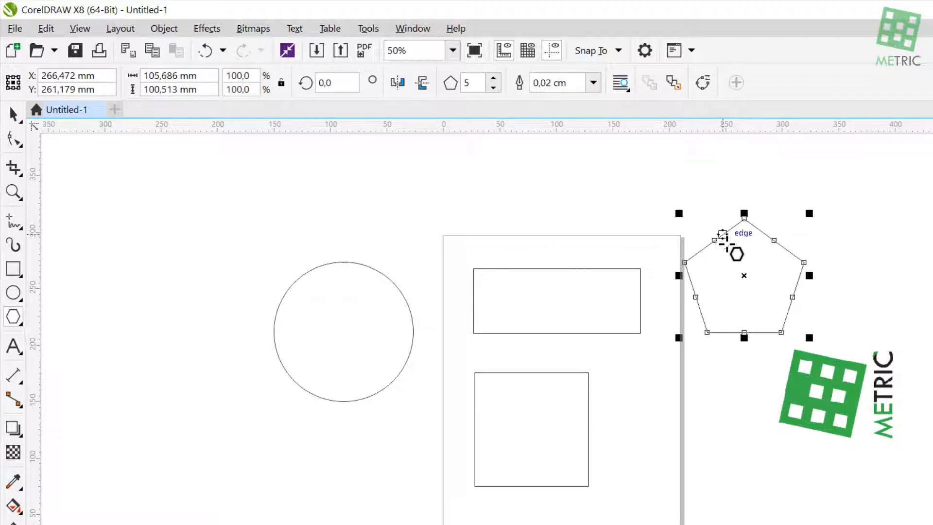
{"action": "scroll", "coordinate": [812, 271], "scroll_direction": "up", "scroll_amount": 2}
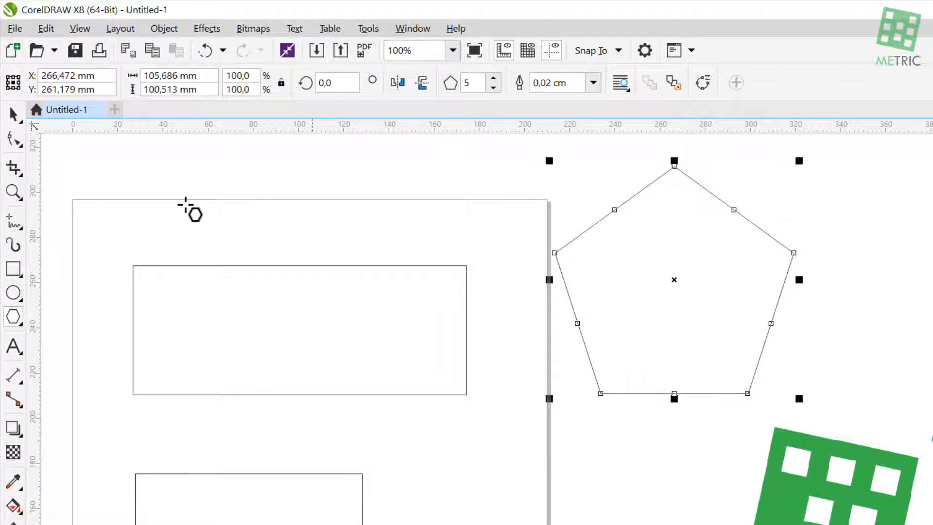
Set the polygon beside the page's upper right corner to 12 sides and deselect it
{"action": "left_click", "coordinate": [14, 115]}
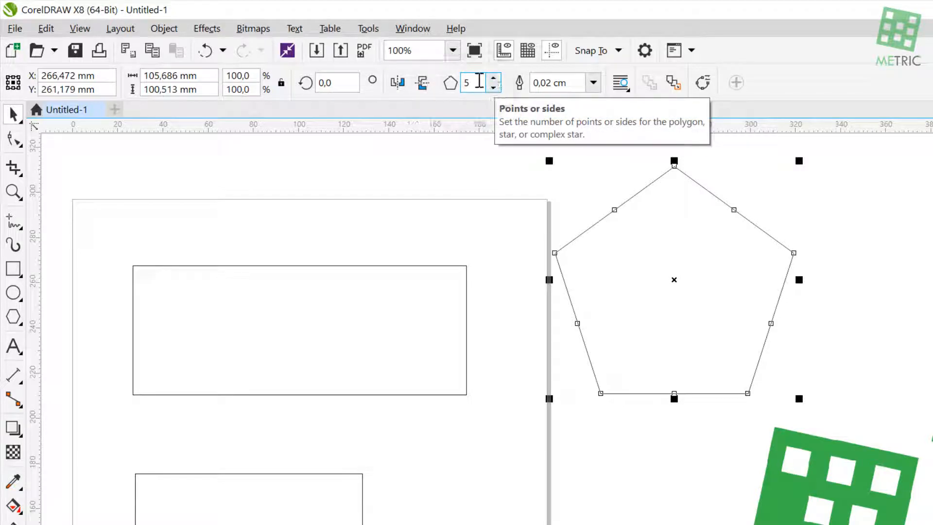
{"action": "left_click", "coordinate": [493, 79]}
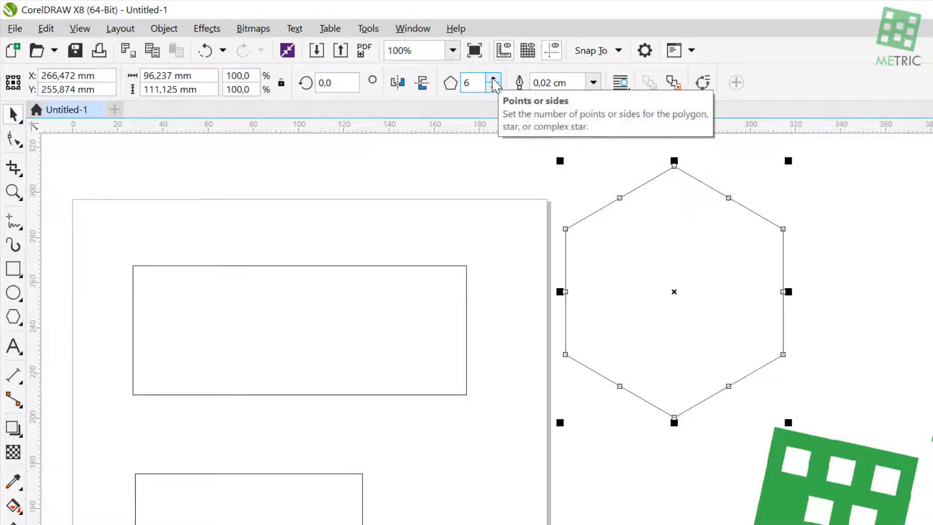
{"action": "left_click", "coordinate": [492, 79]}
{"action": "left_click", "coordinate": [493, 80]}
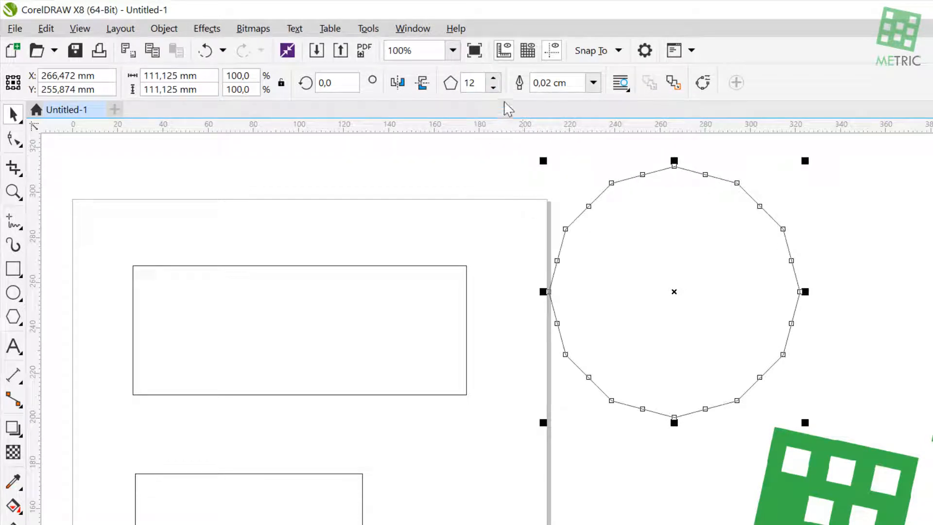
{"action": "left_click", "coordinate": [493, 178]}
Draw a five-pointed star about 56 mm wide and 53 mm high, and move it just below the wide rectangle's lower right corner
{"action": "left_click", "coordinate": [13, 318]}
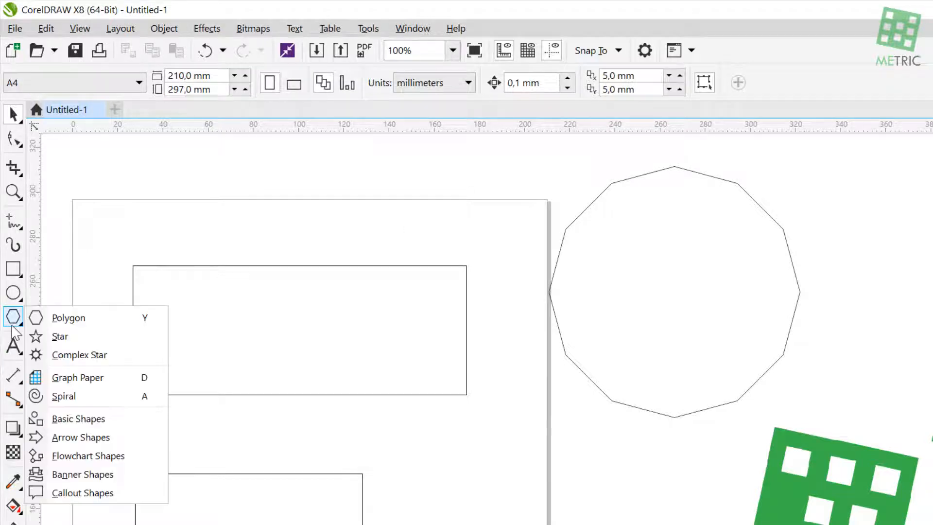
{"action": "left_click", "coordinate": [55, 337]}
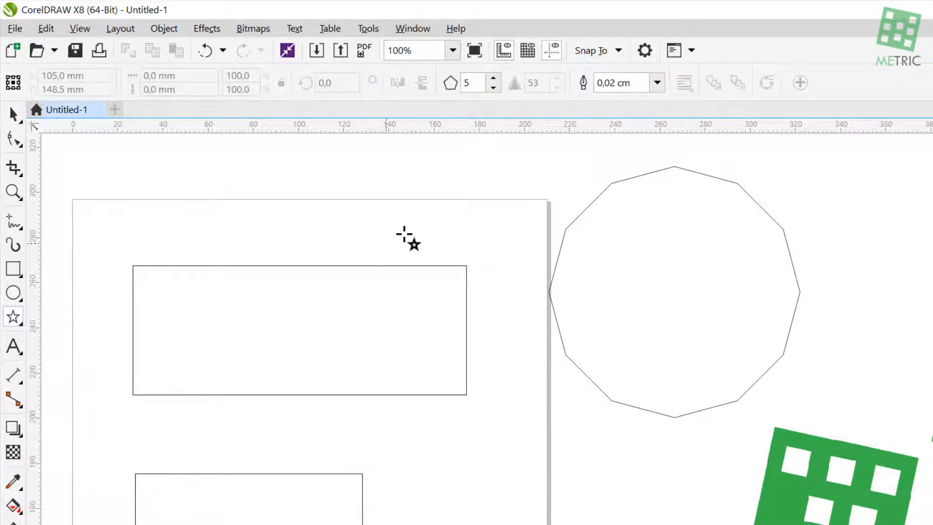
{"action": "mouse_move", "coordinate": [430, 203]}
{"action": "left_mouse_down"}
{"action": "mouse_move", "coordinate": [527, 335]}
{"action": "mouse_move", "coordinate": [517, 329]}
{"action": "left_mouse_up"}
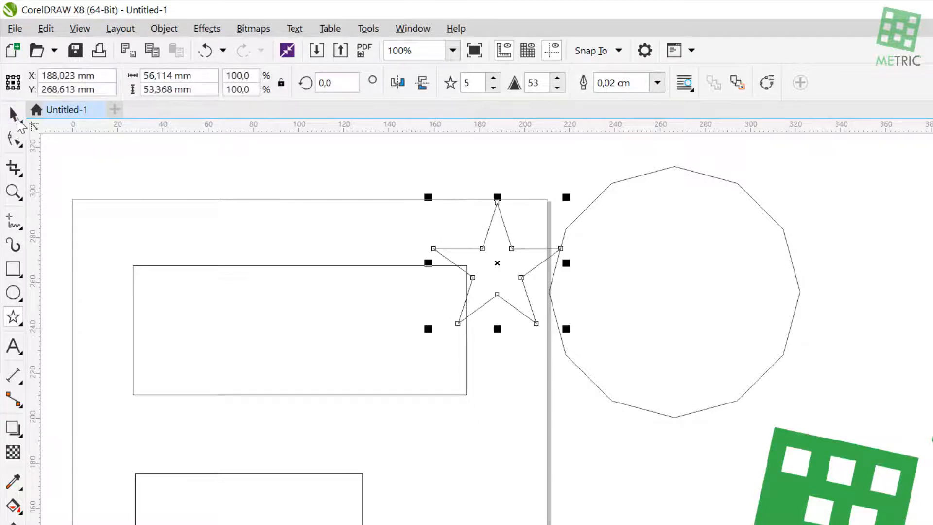
{"action": "left_click", "coordinate": [13, 115]}
{"action": "left_click_drag", "start_coordinate": [497, 263], "coordinate": [505, 444]}
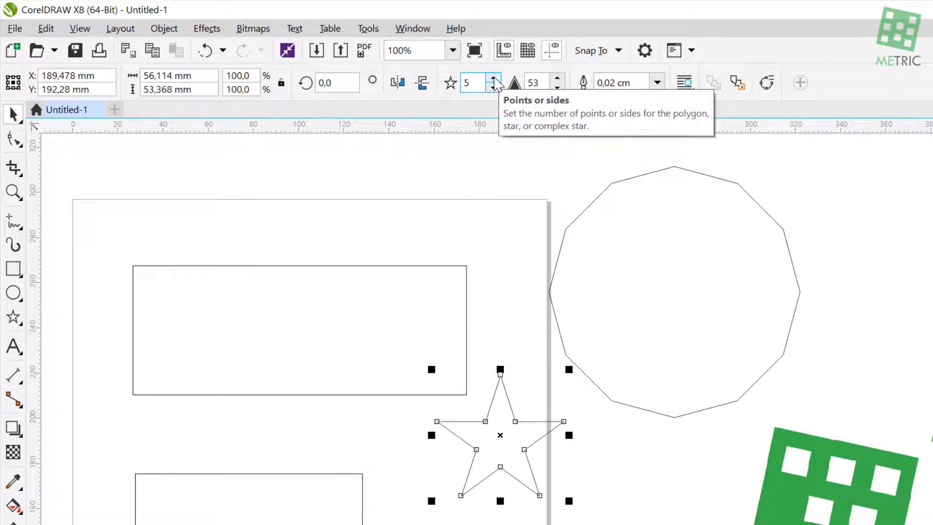
Set the star to 8 points and pull its inner nodes outward with the Shape tool to make the points shallower
{"action": "left_click", "coordinate": [494, 79]}
{"action": "left_click", "coordinate": [493, 79]}
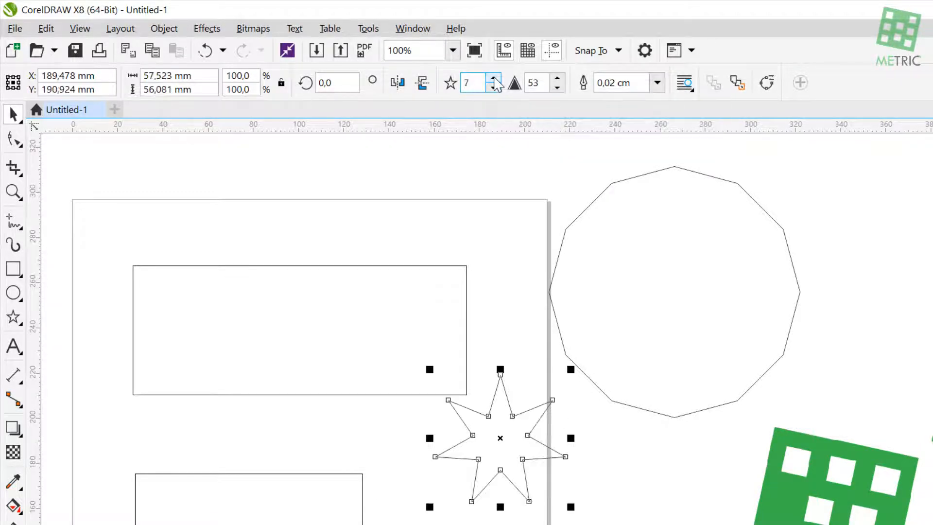
{"action": "left_click", "coordinate": [493, 78]}
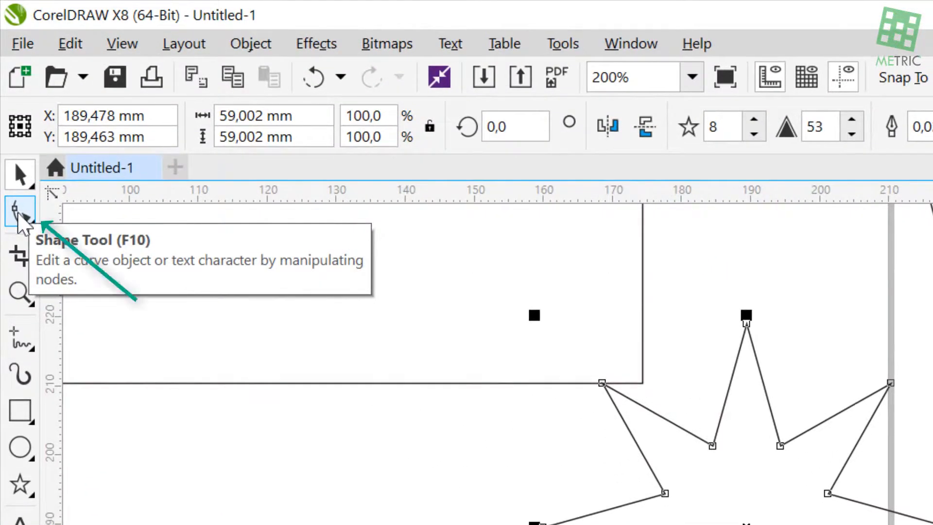
{"action": "left_click", "coordinate": [18, 214]}
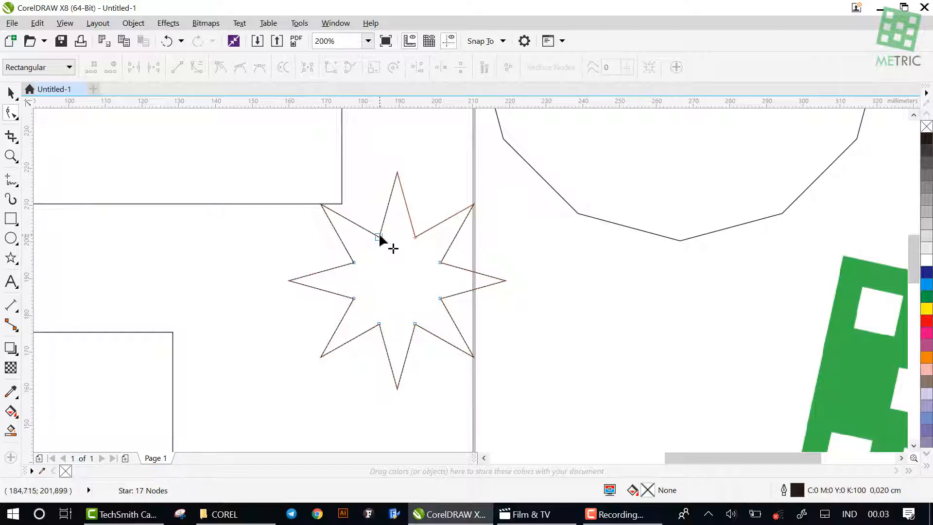
{"action": "left_click_drag", "start_coordinate": [378, 234], "coordinate": [363, 199]}
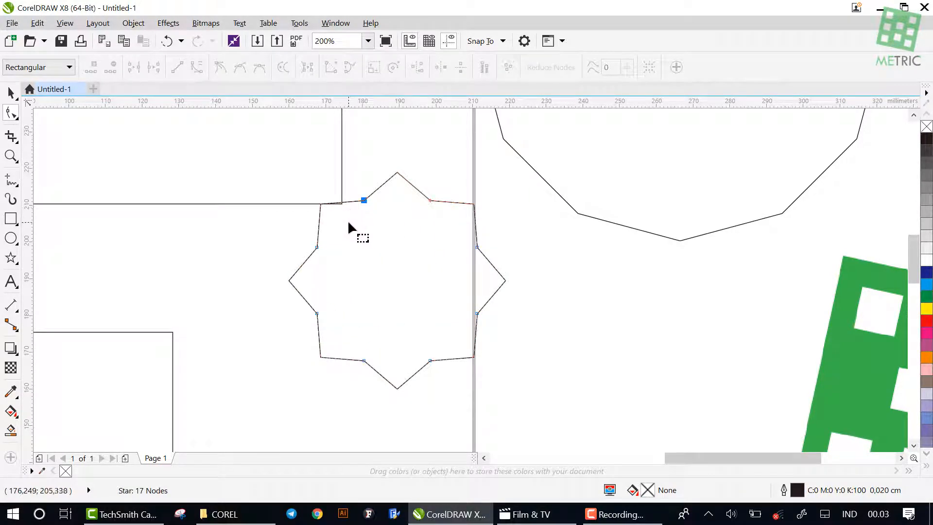
Draw a graph paper grid of 4 columns and 3 rows in the empty area below the logo
{"action": "left_click", "coordinate": [15, 263]}
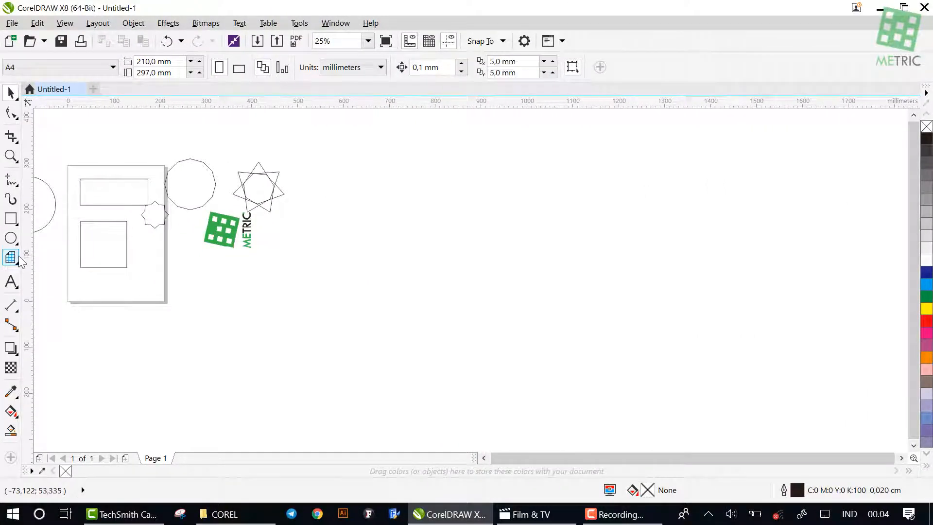
{"action": "left_click", "coordinate": [18, 259]}
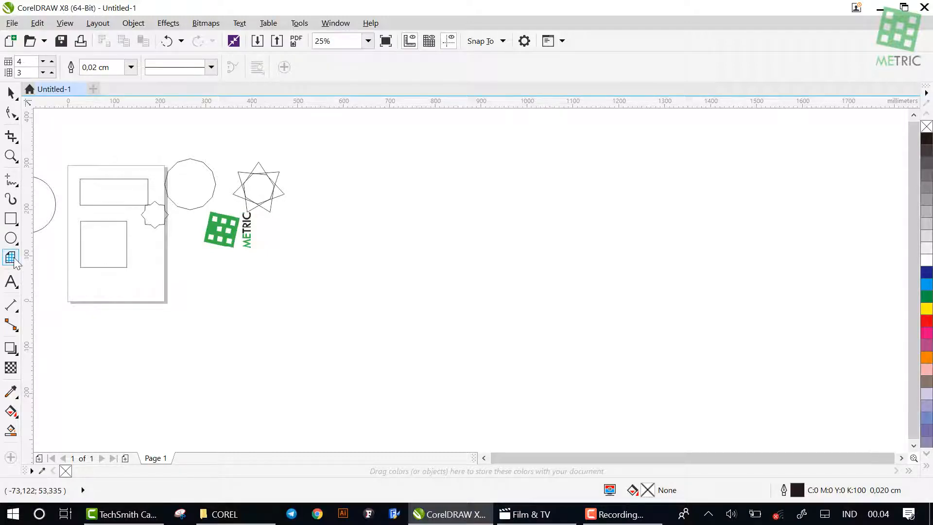
{"action": "scroll", "coordinate": [191, 267], "scroll_direction": "up", "scroll_amount": 1}
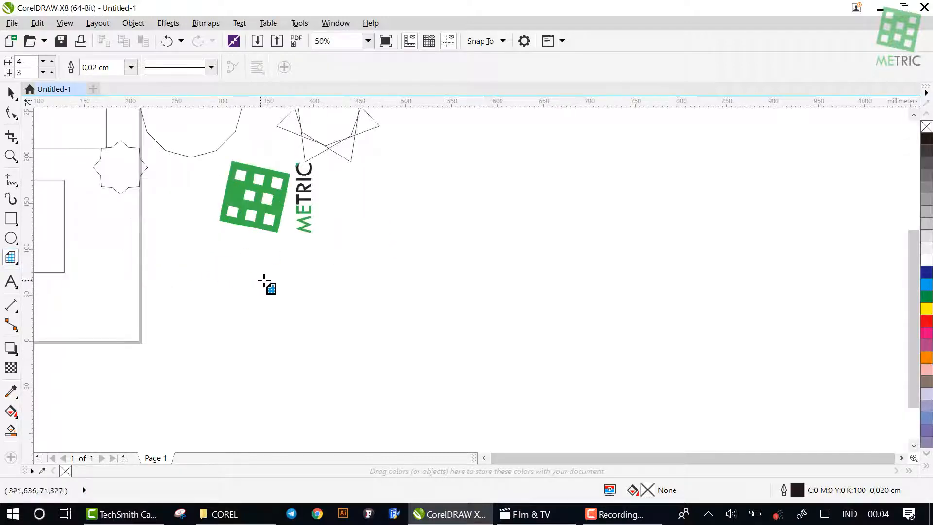
{"action": "left_click_drag", "start_coordinate": [266, 279], "coordinate": [417, 369]}
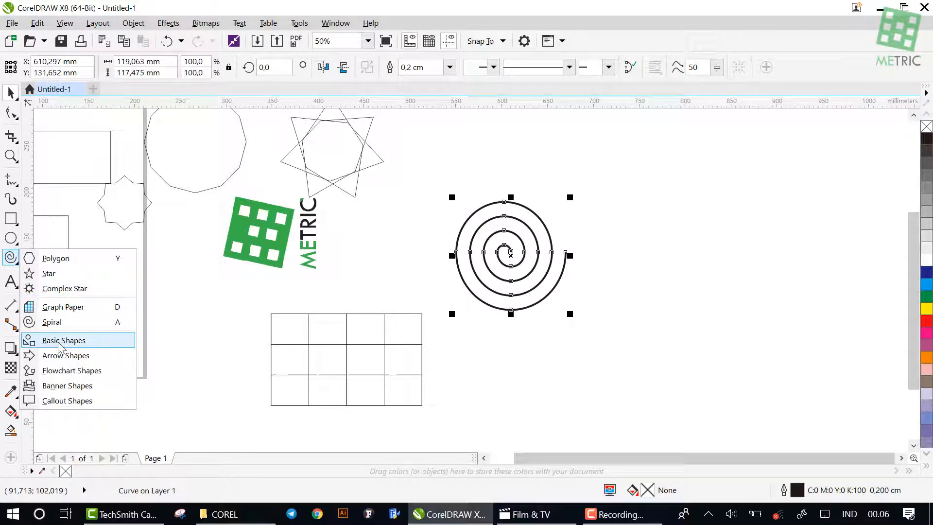
Draw arch-shaped basic shapes beside the page's lower right edge
{"action": "left_click", "coordinate": [58, 345]}
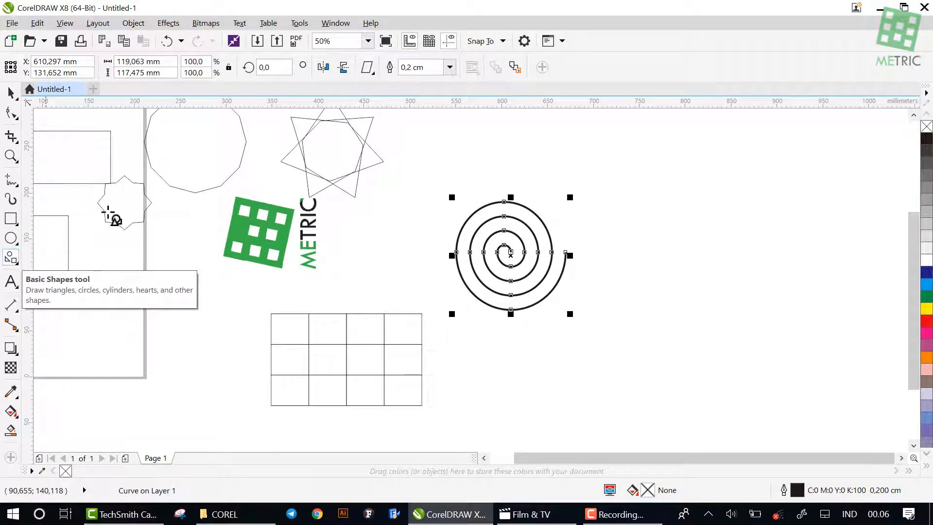
{"action": "left_click", "coordinate": [368, 68]}
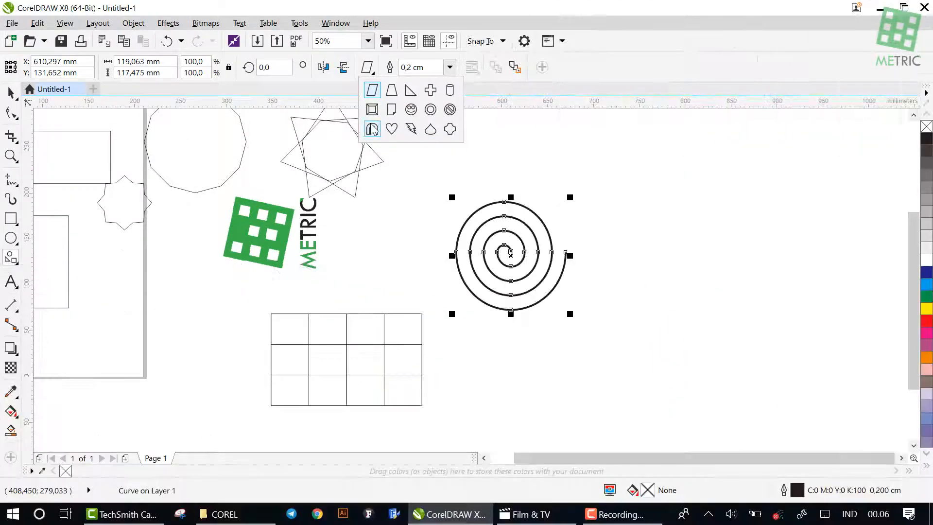
{"action": "left_click", "coordinate": [373, 130]}
{"action": "left_click_drag", "start_coordinate": [144, 264], "coordinate": [183, 329]}
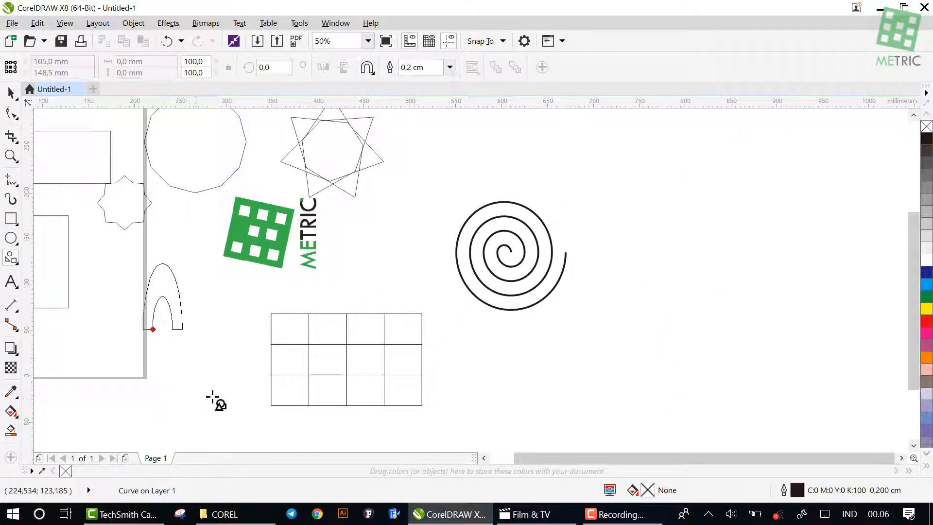
{"action": "left_click_drag", "start_coordinate": [212, 398], "coordinate": [256, 420]}
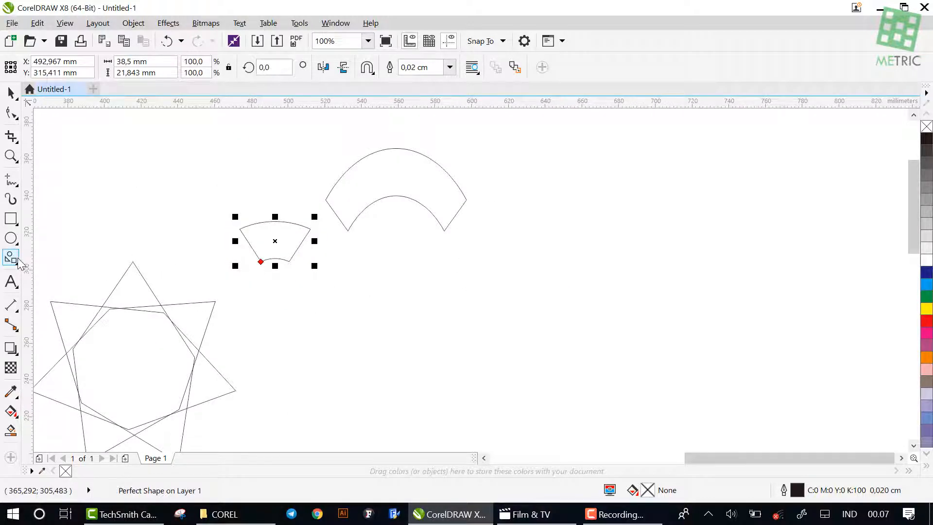
Draw a left-pointing arrow shape about 105 mm wide and 46 mm high below the two arches, and adjust its head and shaft proportions
{"action": "left_click", "coordinate": [18, 261]}
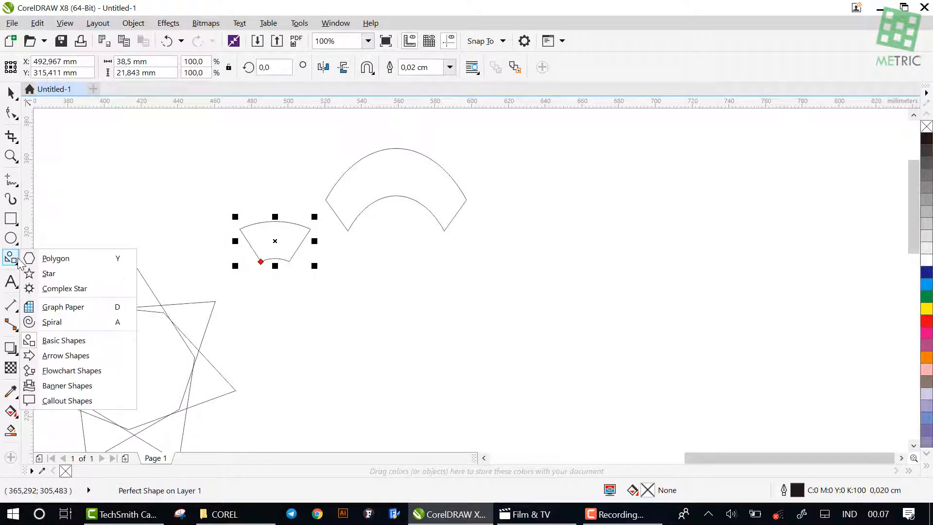
{"action": "left_click", "coordinate": [58, 358]}
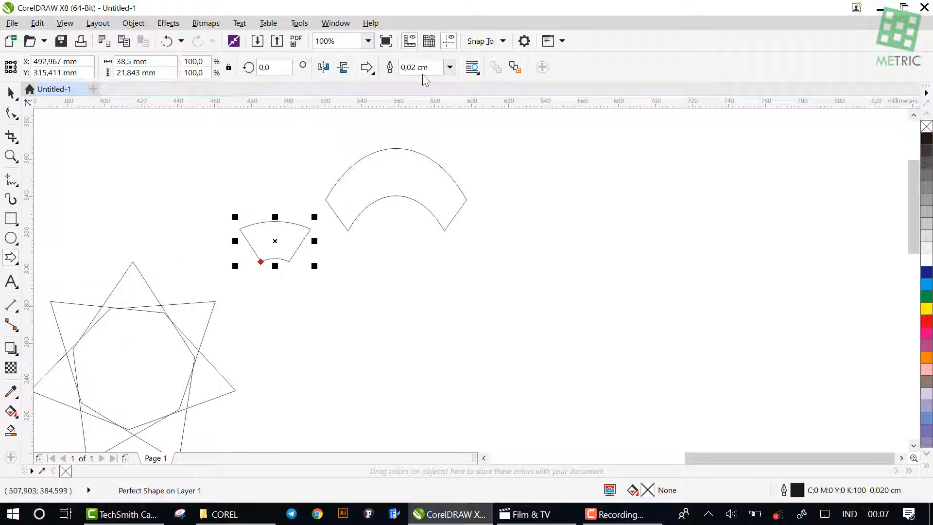
{"action": "left_click", "coordinate": [369, 70]}
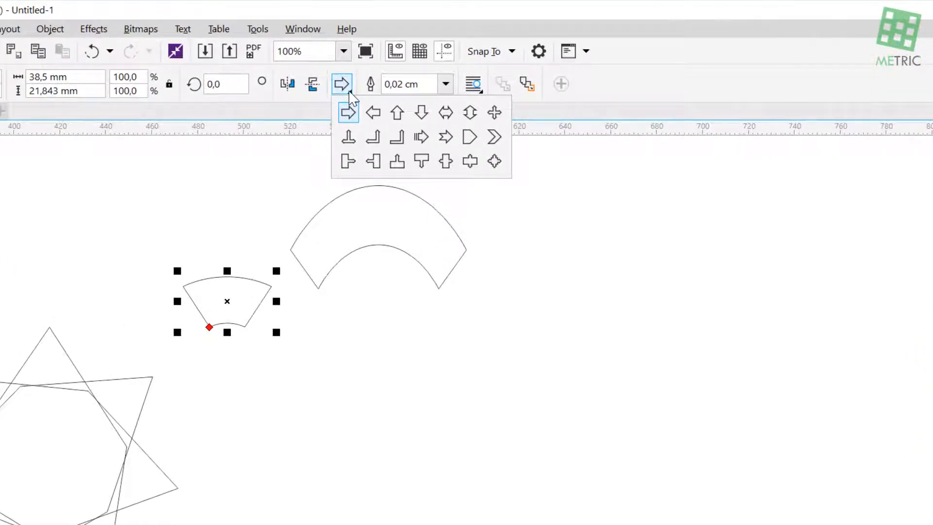
{"action": "left_click", "coordinate": [373, 113]}
{"action": "left_click_drag", "start_coordinate": [242, 374], "coordinate": [488, 483]}
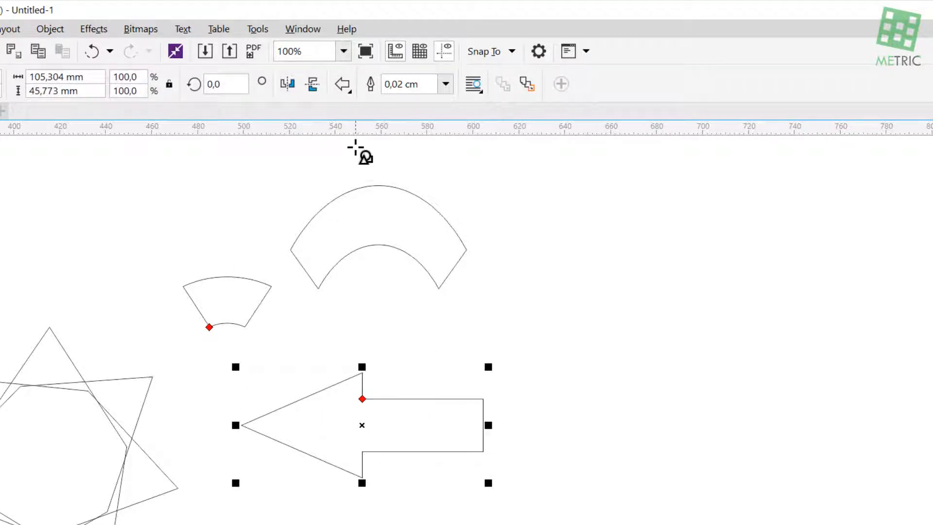
{"action": "left_click_drag", "start_coordinate": [362, 399], "coordinate": [391, 406]}
Draw a wave-shaped banner about 118 mm wide and 56 mm high to the right of the large arrow
{"action": "left_click", "coordinate": [350, 92]}
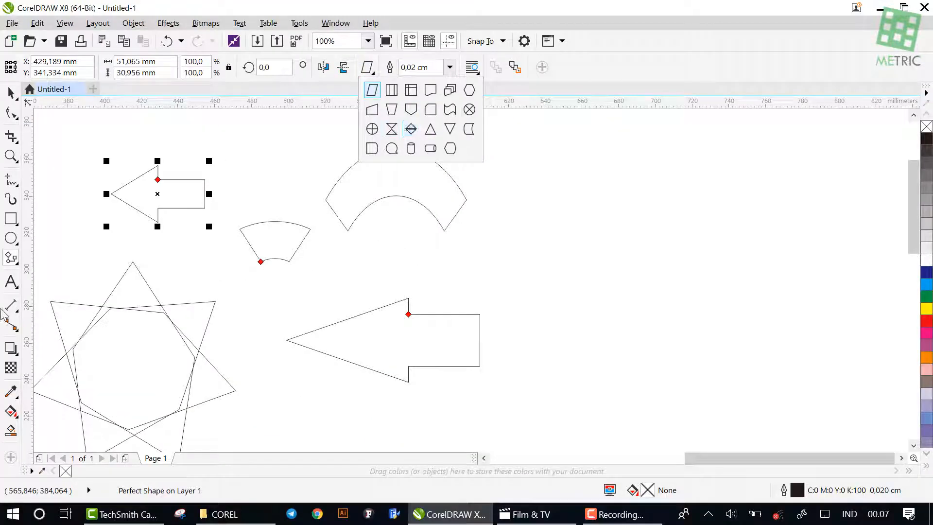
{"action": "left_click", "coordinate": [11, 259]}
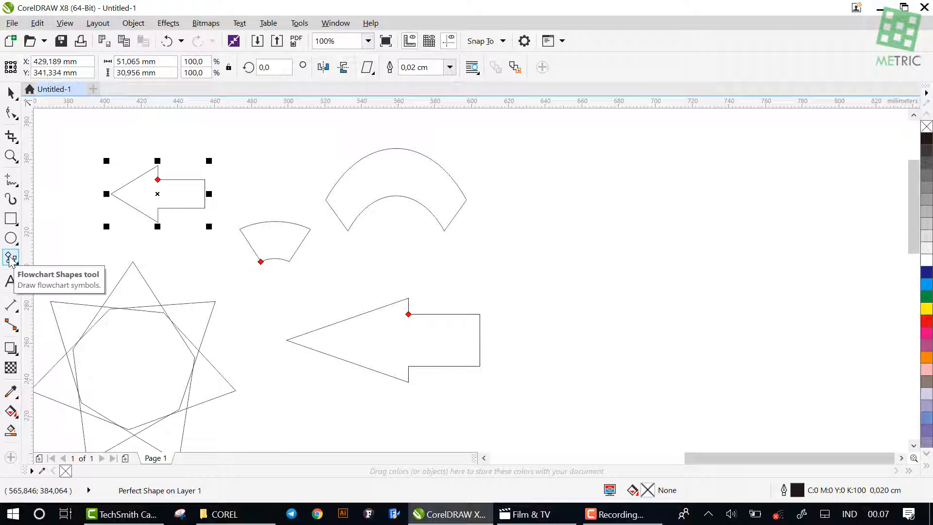
{"action": "left_click", "coordinate": [17, 263]}
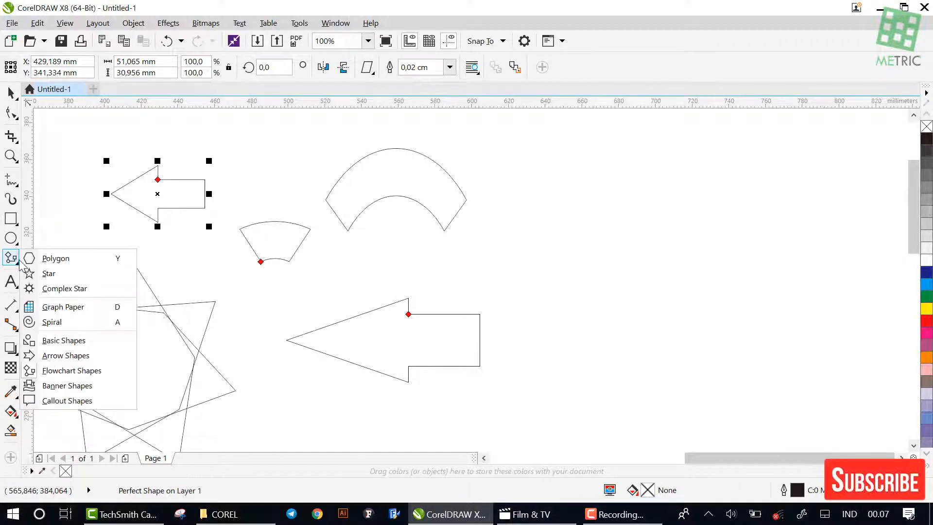
{"action": "left_click", "coordinate": [80, 386]}
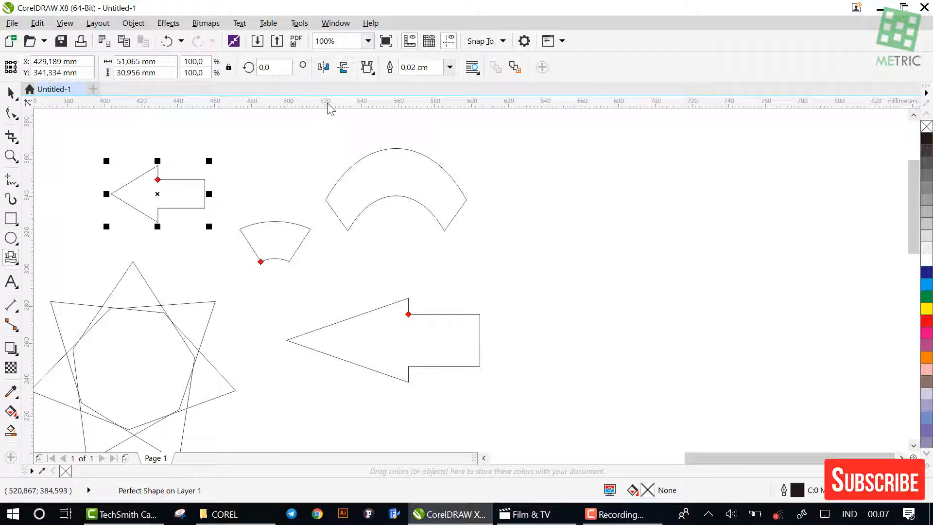
{"action": "left_click", "coordinate": [371, 73]}
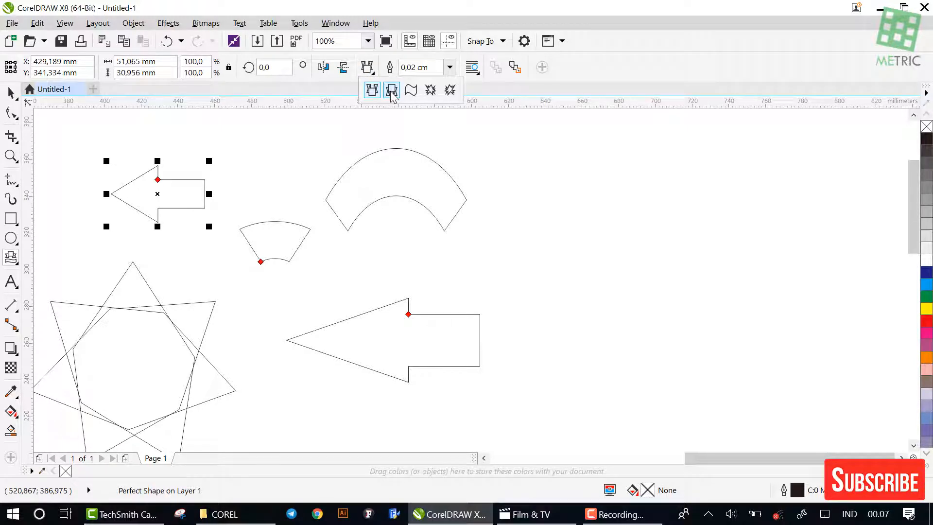
{"action": "left_click", "coordinate": [411, 90]}
{"action": "mouse_move", "coordinate": [508, 212]}
{"action": "left_mouse_down"}
{"action": "mouse_move", "coordinate": [552, 308]}
{"action": "mouse_move", "coordinate": [725, 314]}
{"action": "left_mouse_up"}
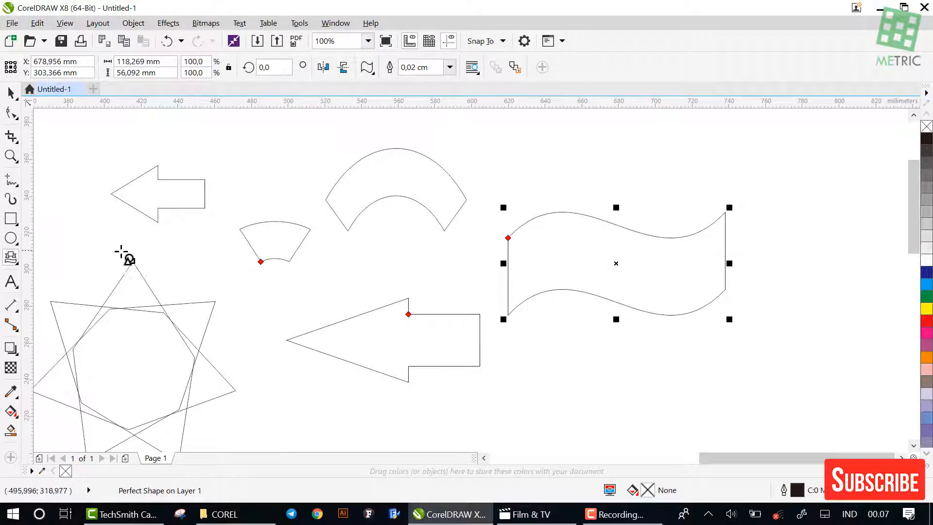
Draw a thought-cloud callout about 75 mm wide and 49 mm high below the wave banner, and return to the Pick tool
{"action": "left_click", "coordinate": [15, 263]}
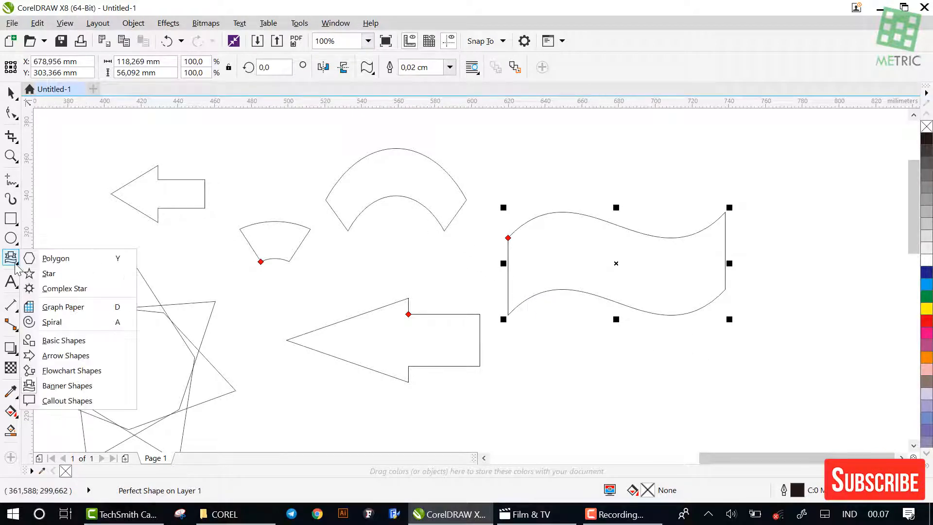
{"action": "left_click", "coordinate": [80, 402]}
{"action": "left_click", "coordinate": [367, 67]}
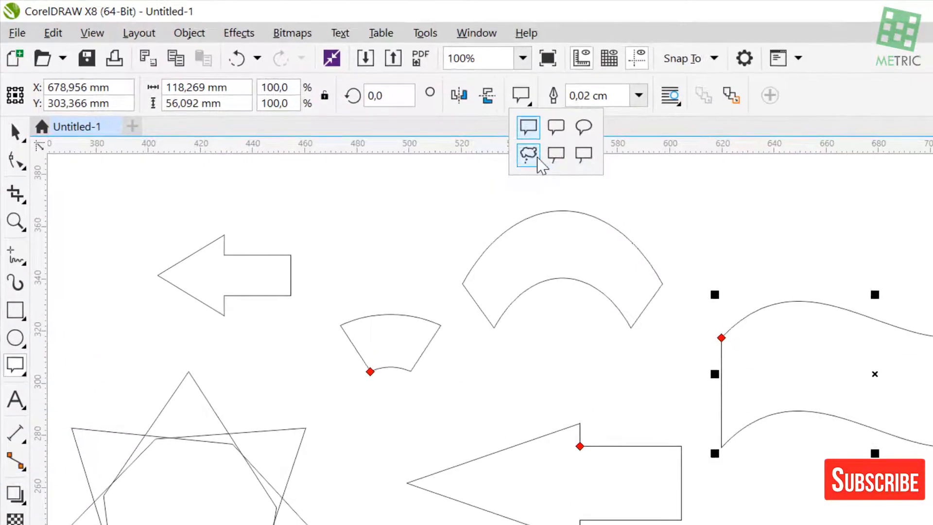
{"action": "left_click", "coordinate": [537, 158]}
{"action": "key", "text": "Escape"}
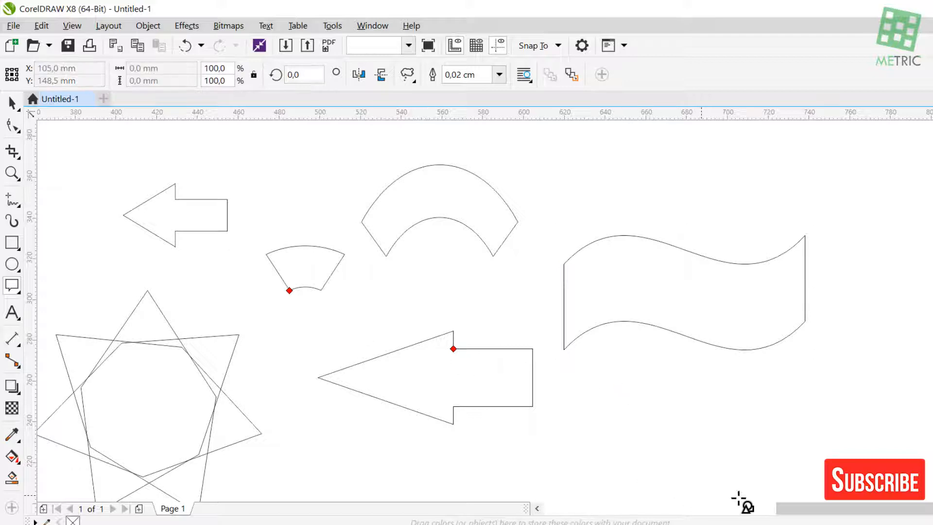
{"action": "left_click_drag", "start_coordinate": [738, 498], "coordinate": [768, 468]}
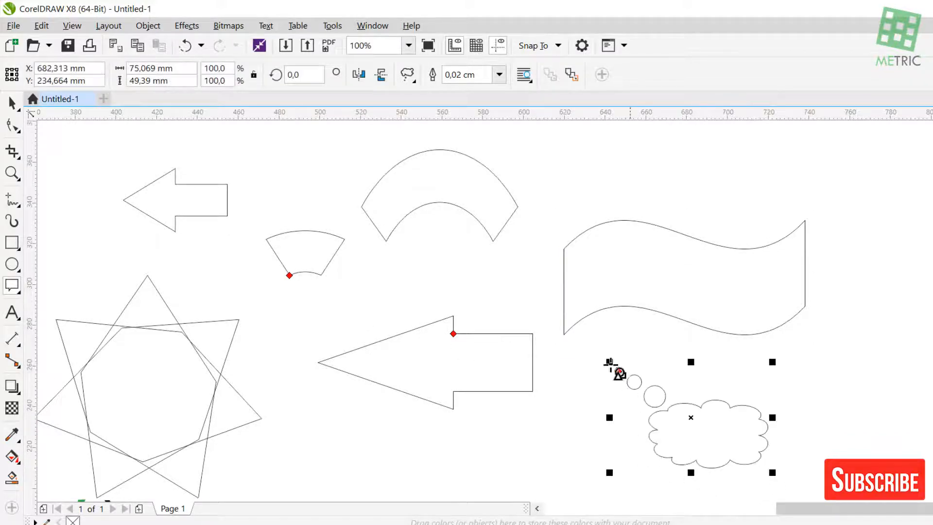
{"action": "left_click", "coordinate": [13, 103]}
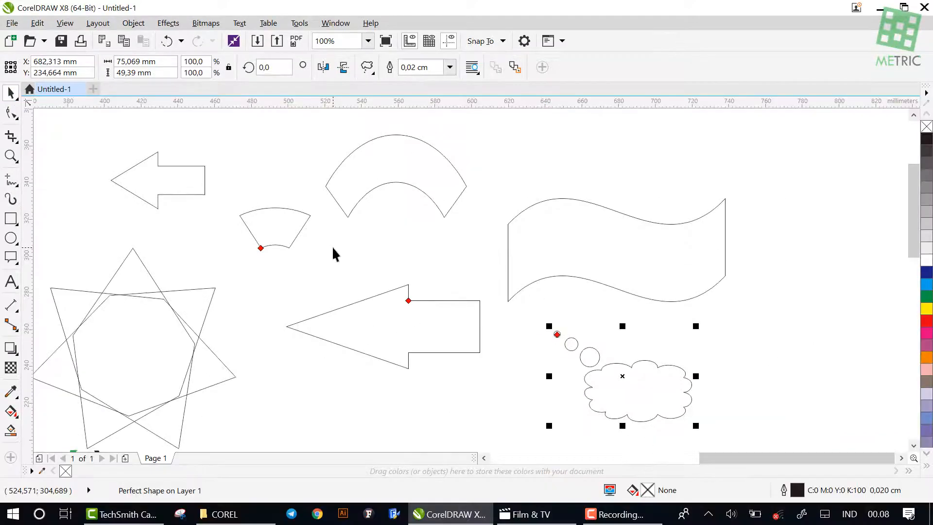
{"action": "scroll", "coordinate": [369, 219], "scroll_direction": "down", "scroll_amount": 2}
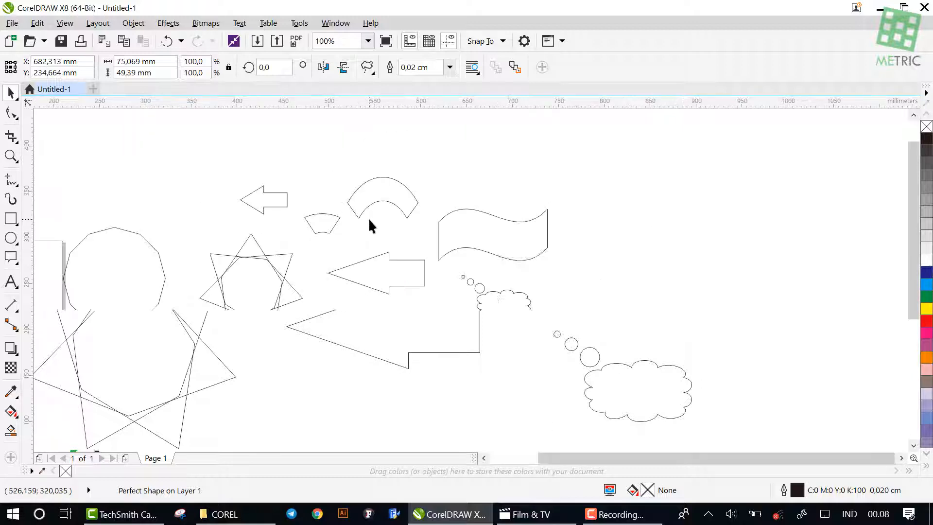
{"action": "scroll", "coordinate": [483, 190], "scroll_direction": "down", "scroll_amount": 2}
{"action": "scroll", "coordinate": [417, 200], "scroll_direction": "up", "scroll_amount": 2}
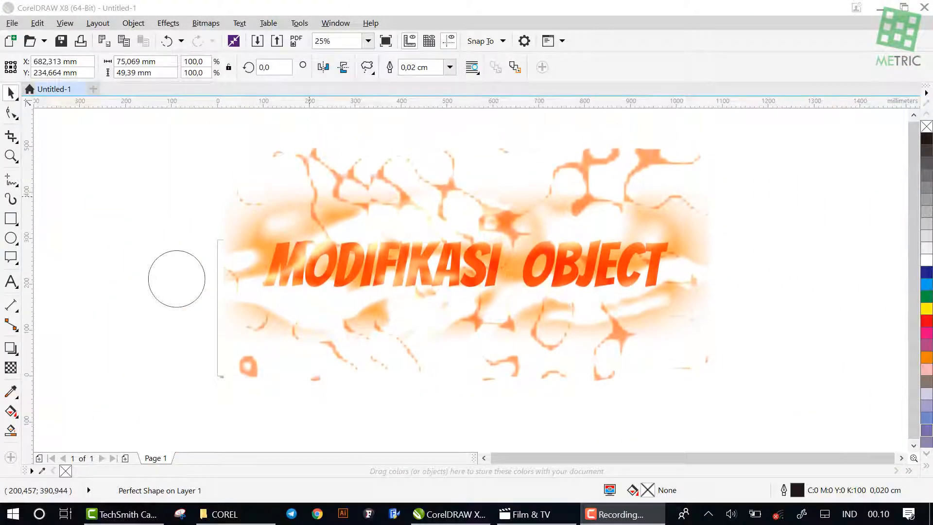
{"action": "left_click", "coordinate": [68, 438]}
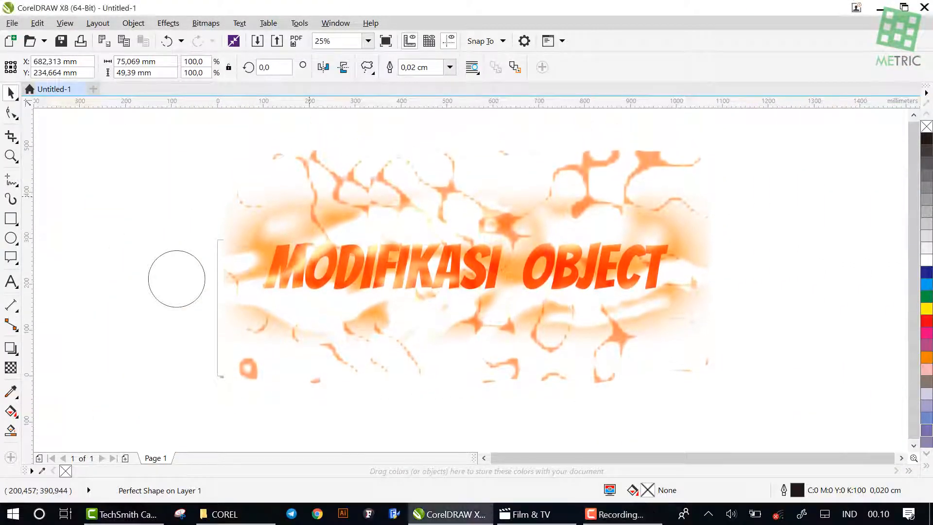
{"action": "scroll", "coordinate": [199, 276], "scroll_direction": "up", "scroll_amount": 1}
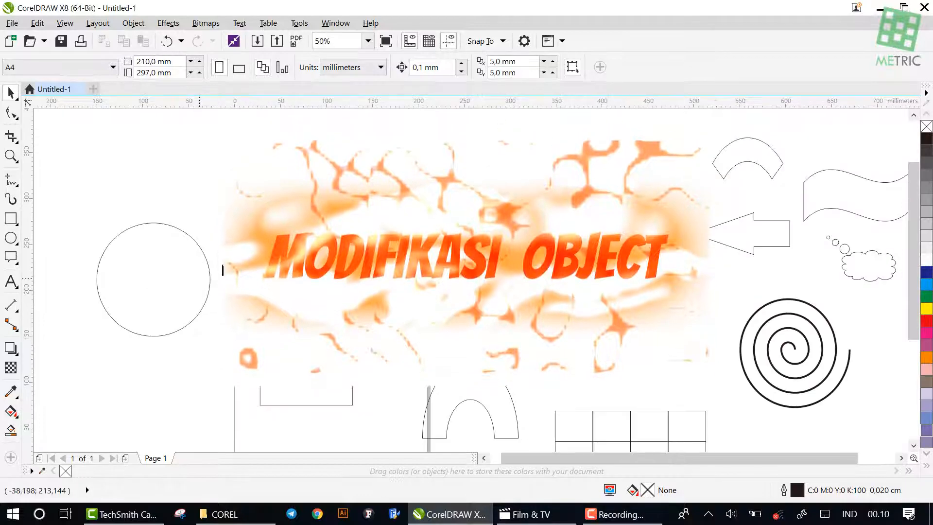
{"action": "left_click", "coordinate": [295, 247]}
{"action": "left_click_drag", "start_coordinate": [296, 247], "coordinate": [297, 212]}
{"action": "left_click", "coordinate": [217, 193]}
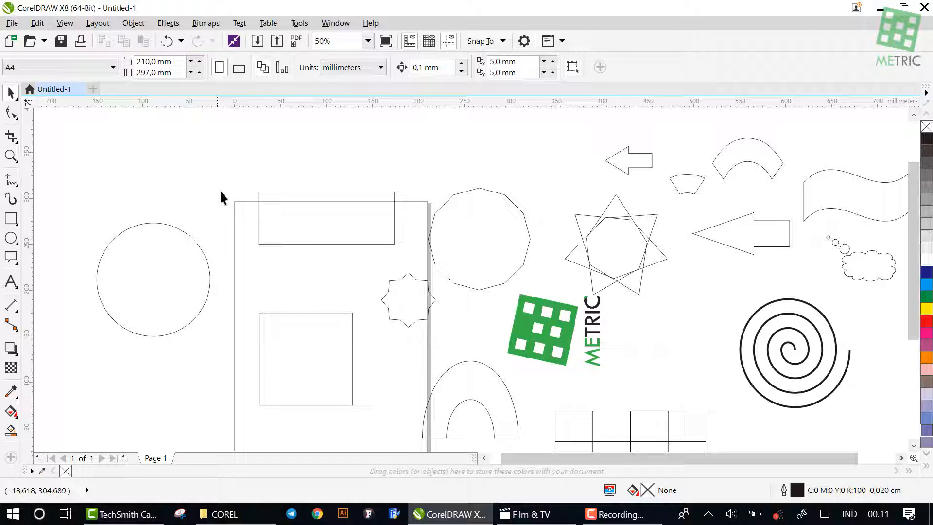
Set the number of sides of the 12-sided polygon beside the page's upper right corner to 10
{"action": "left_click", "coordinate": [510, 206]}
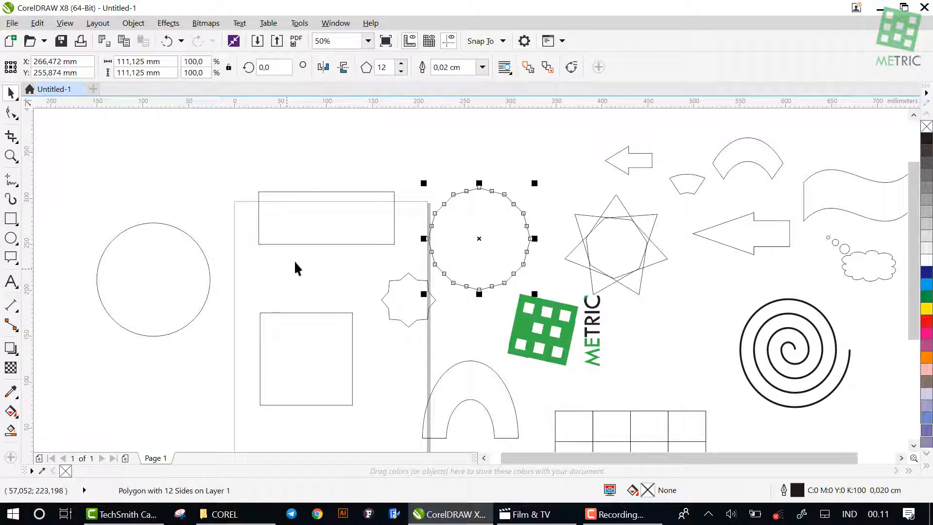
{"action": "scroll", "coordinate": [512, 213], "scroll_direction": "up", "scroll_amount": 2}
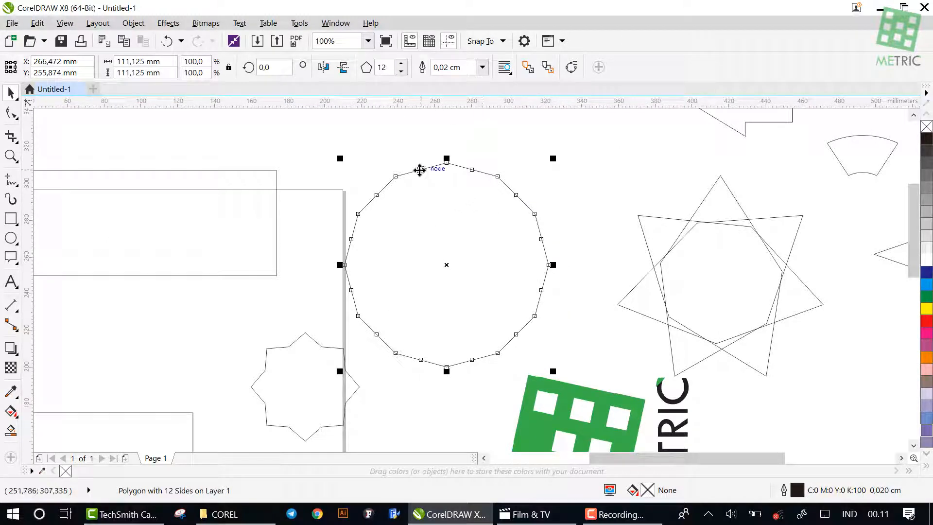
{"action": "scroll", "coordinate": [444, 180], "scroll_direction": "up", "scroll_amount": 2}
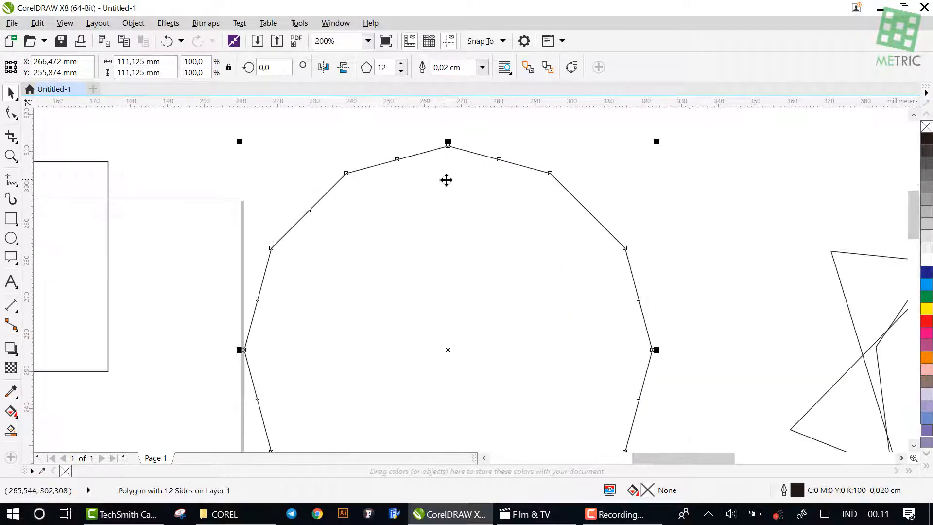
{"action": "left_click", "coordinate": [400, 71]}
{"action": "left_click", "coordinate": [401, 72]}
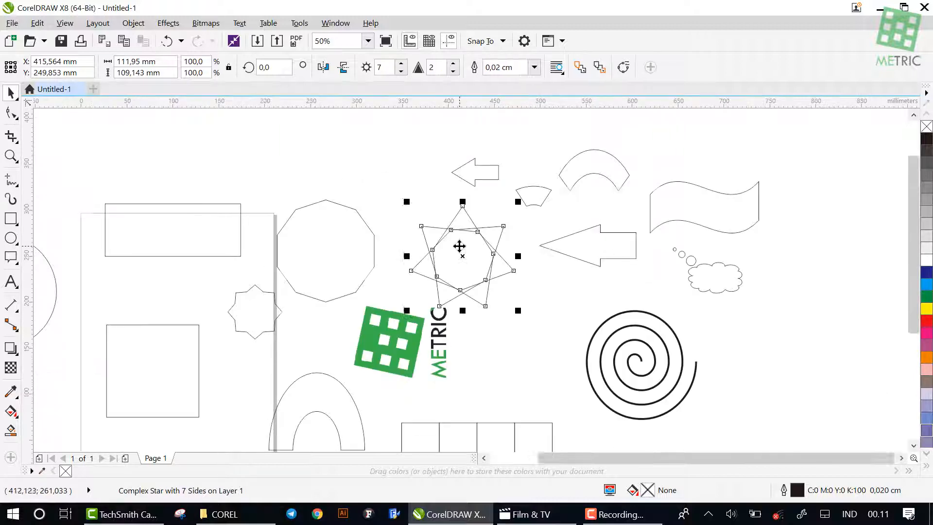
Reshape the ten-sided polygon into a shallow ten-pointed star by moving an edge midpoint node inward with the Shape tool
{"action": "scroll", "coordinate": [459, 246], "scroll_direction": "up", "scroll_amount": 2}
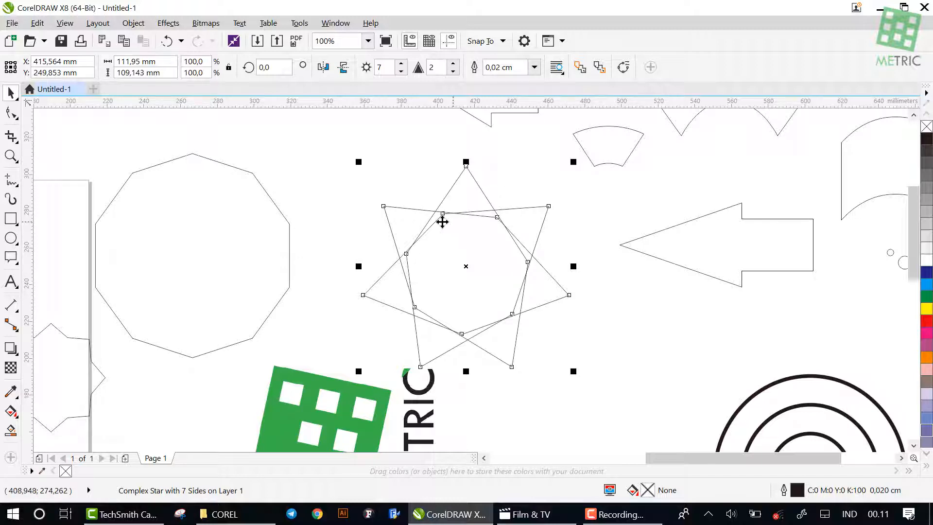
{"action": "left_click", "coordinate": [250, 213]}
{"action": "scroll", "coordinate": [284, 177], "scroll_direction": "down", "scroll_amount": 1}
{"action": "scroll", "coordinate": [285, 177], "scroll_direction": "up", "scroll_amount": 1}
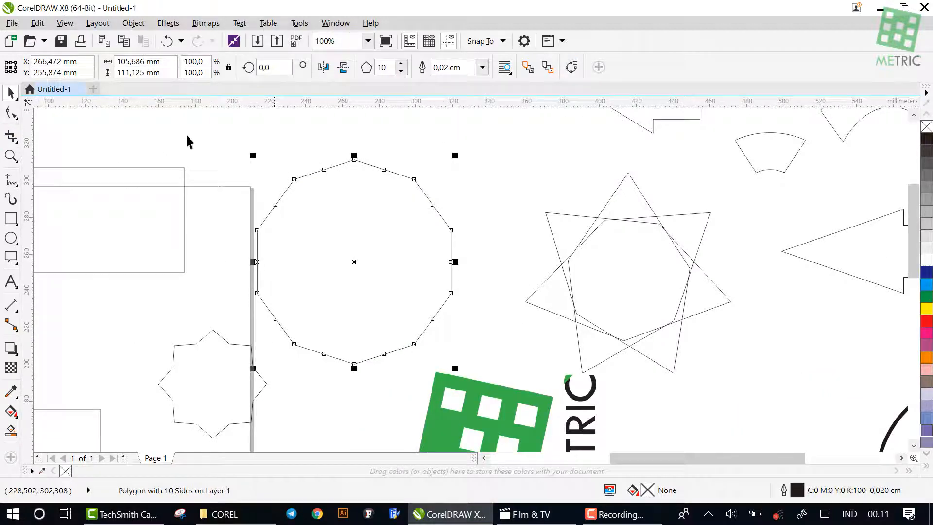
{"action": "left_click", "coordinate": [11, 113]}
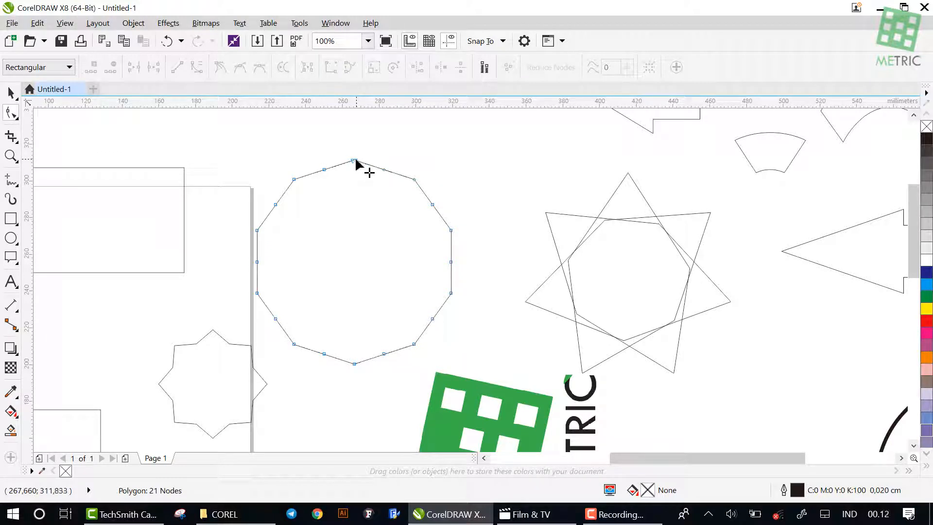
{"action": "left_click", "coordinate": [324, 168]}
{"action": "left_click_drag", "start_coordinate": [324, 169], "coordinate": [360, 230]}
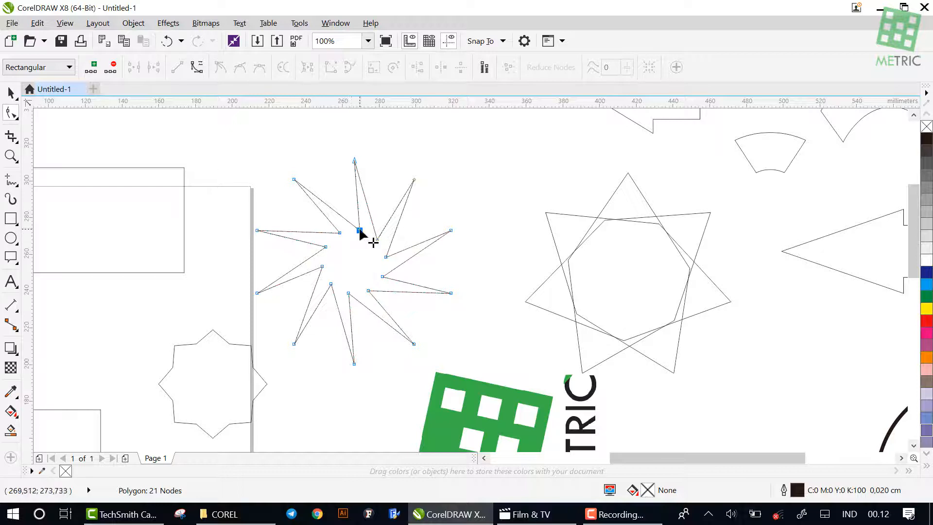
{"action": "left_click_drag", "start_coordinate": [358, 231], "coordinate": [330, 181]}
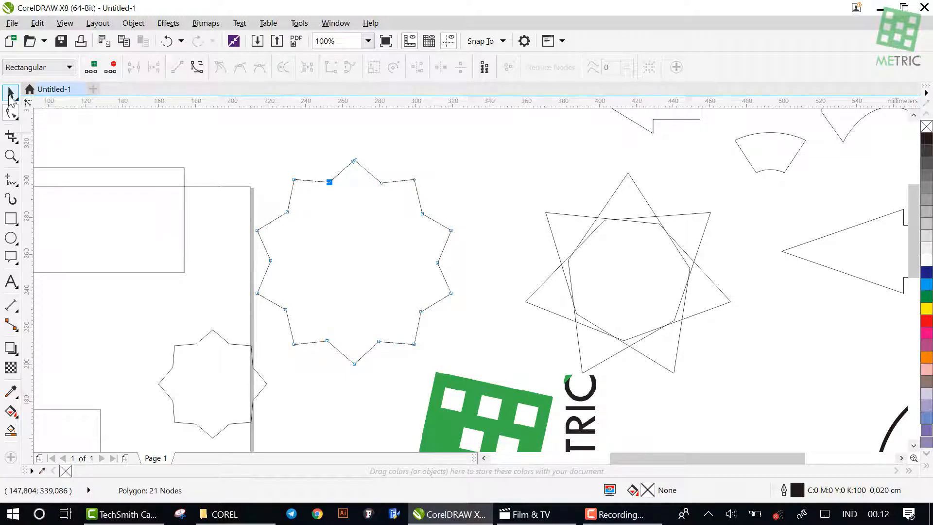
{"action": "left_click", "coordinate": [10, 92]}
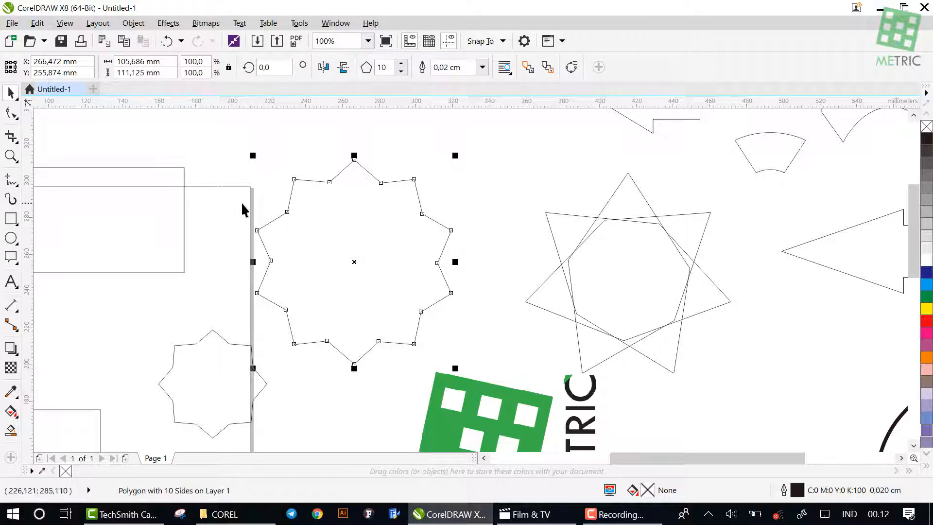
Add a node on the star's upper-left edge with the Shape tool, between the outer tip and the inner corner
{"action": "scroll", "coordinate": [263, 197], "scroll_direction": "up", "scroll_amount": 2}
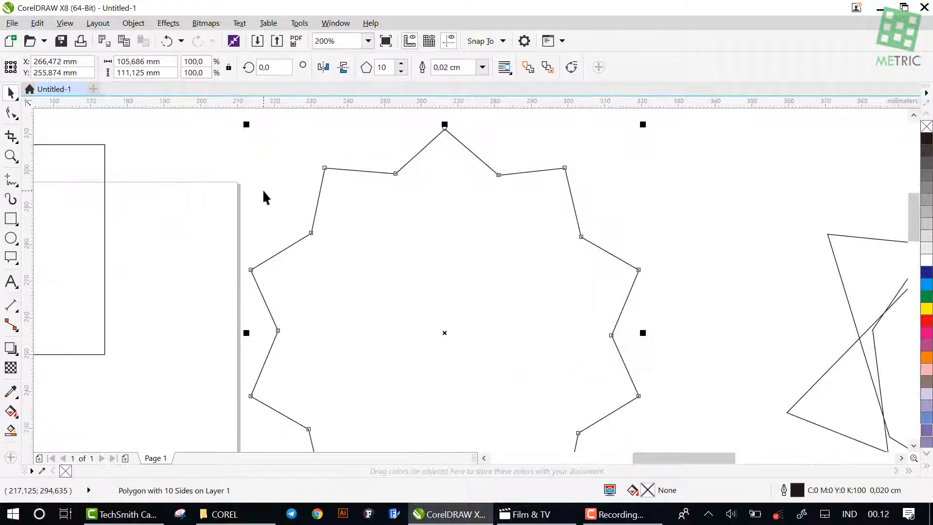
{"action": "left_click", "coordinate": [16, 112]}
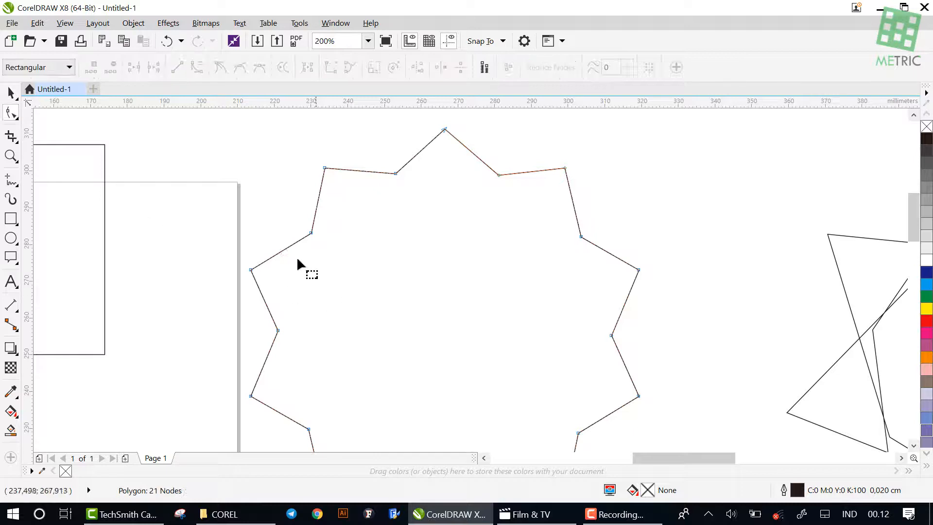
{"action": "left_click", "coordinate": [283, 251]}
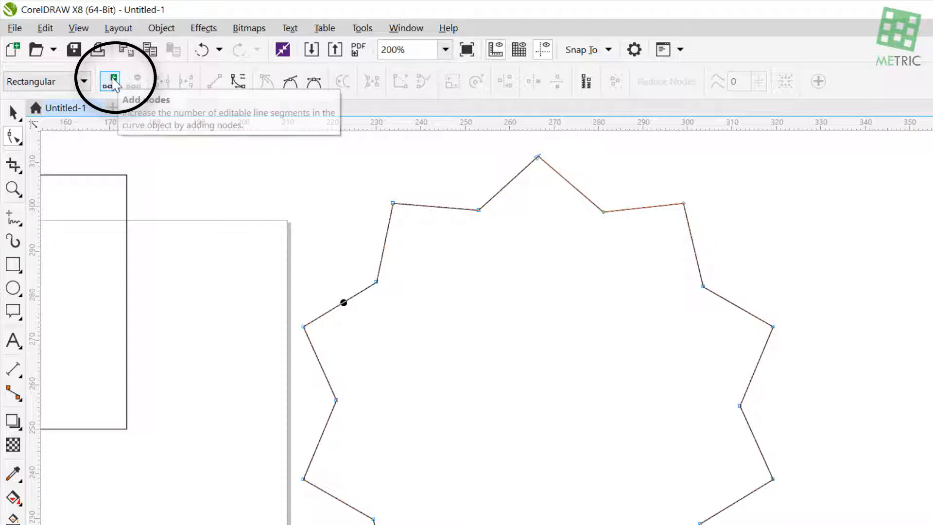
{"action": "left_click", "coordinate": [113, 83]}
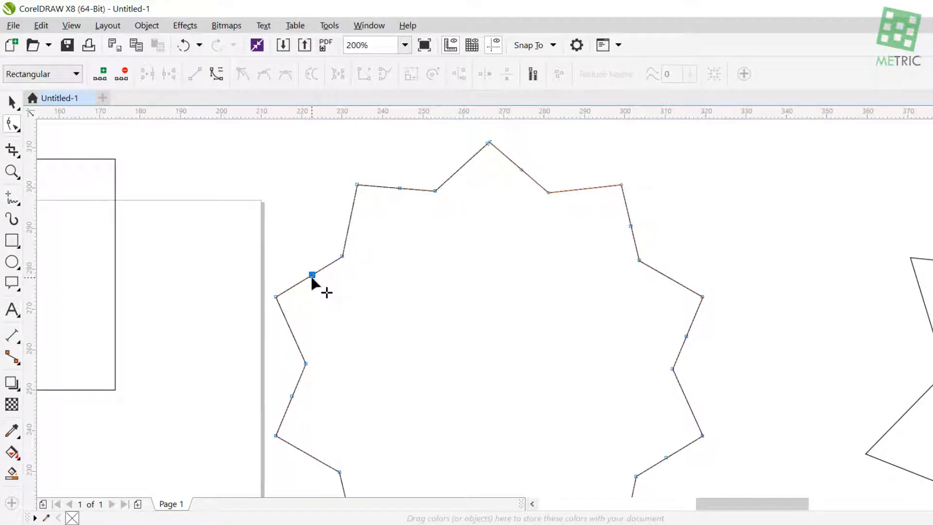
Move the added node and its neighbouring inner corner inward, and delete the star's tip and inner corner nodes to leave a ten-sided outline
{"action": "left_click_drag", "start_coordinate": [314, 276], "coordinate": [327, 305]}
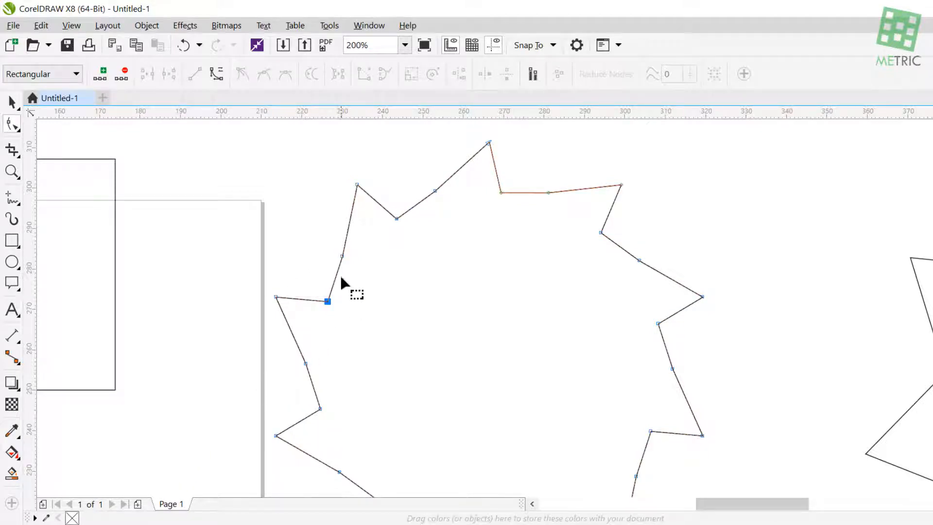
{"action": "left_click_drag", "start_coordinate": [343, 256], "coordinate": [362, 263]}
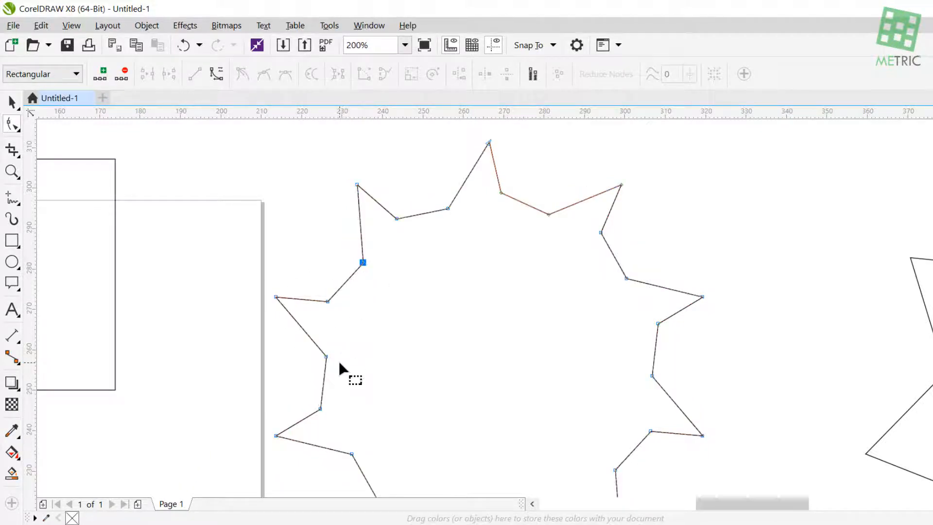
{"action": "left_click", "coordinate": [357, 185]}
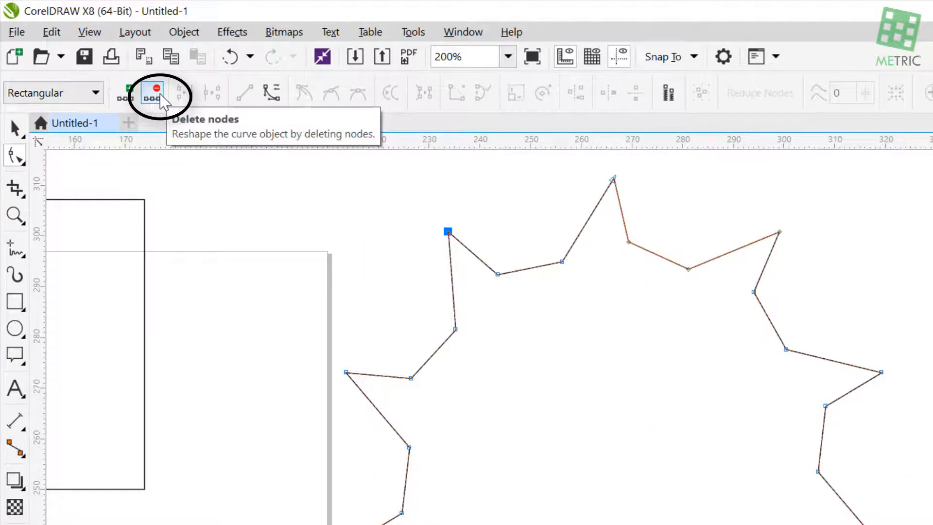
{"action": "left_click", "coordinate": [161, 95]}
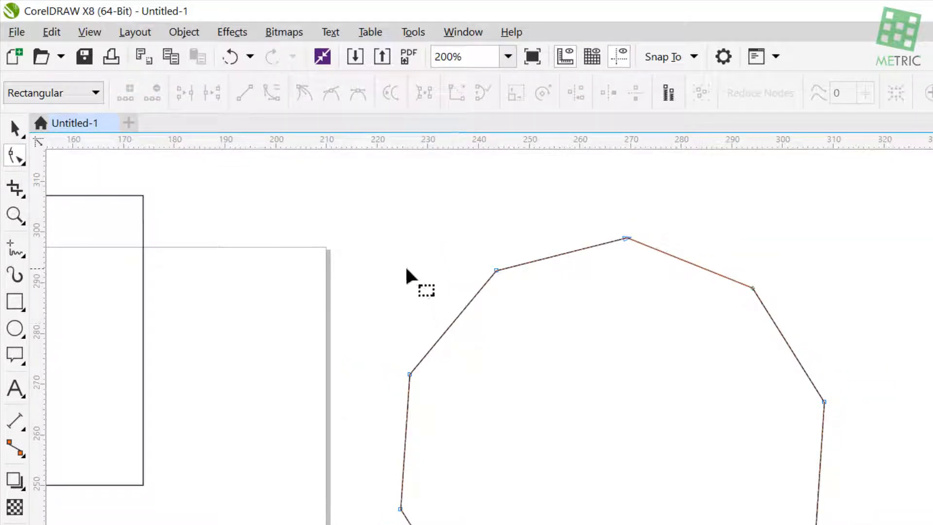
Convert the polygon's upper-left edge to a curve and bend it outward to form a scalloped, flower-like outline
{"action": "scroll", "coordinate": [430, 319], "scroll_direction": "up", "scroll_amount": 1}
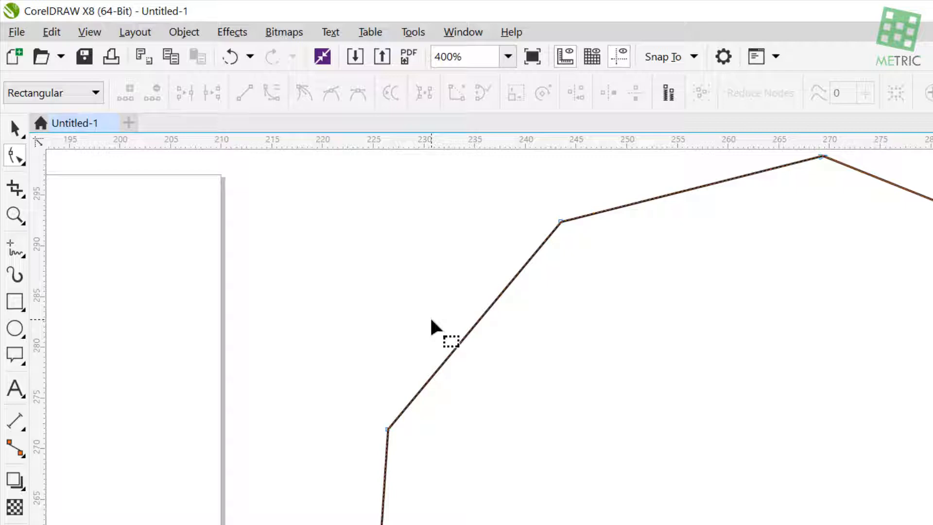
{"action": "left_click", "coordinate": [475, 324]}
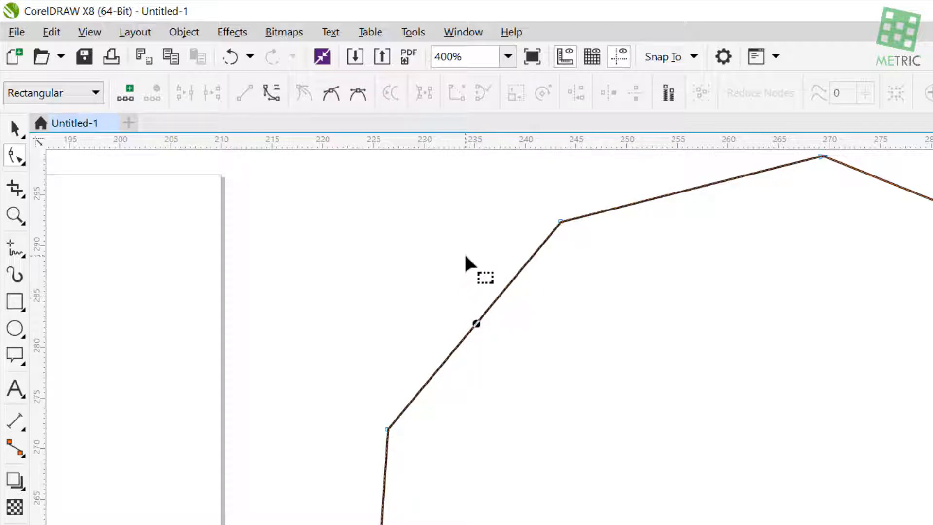
{"action": "left_click", "coordinate": [274, 95]}
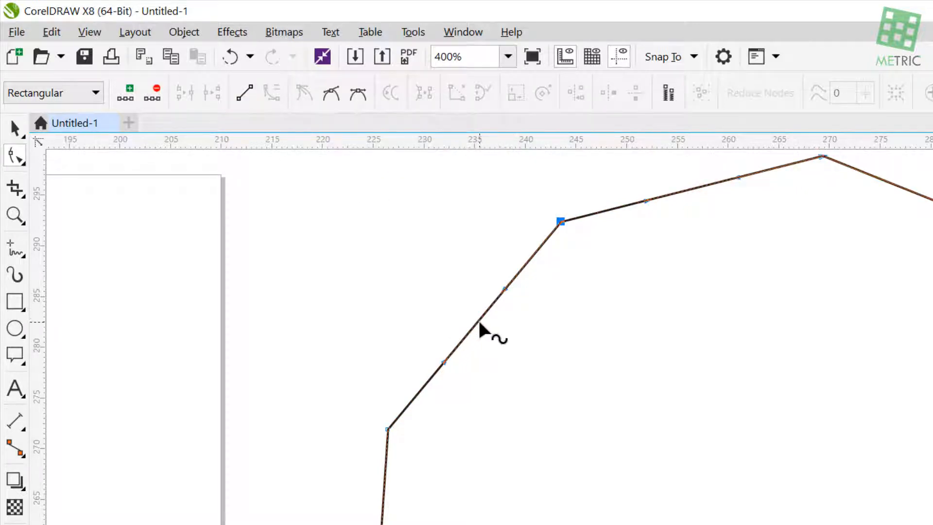
{"action": "left_click_drag", "start_coordinate": [470, 324], "coordinate": [412, 273]}
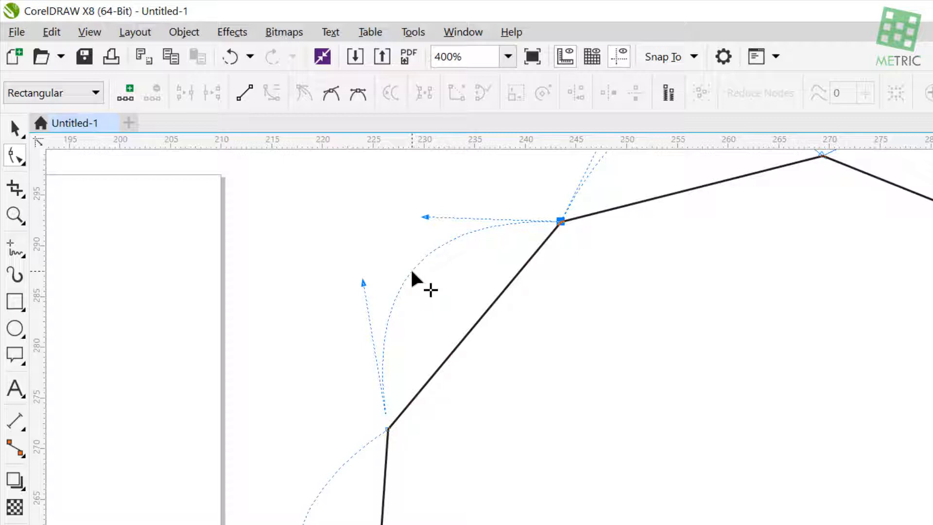
{"action": "left_click_drag", "start_coordinate": [412, 273], "coordinate": [344, 268]}
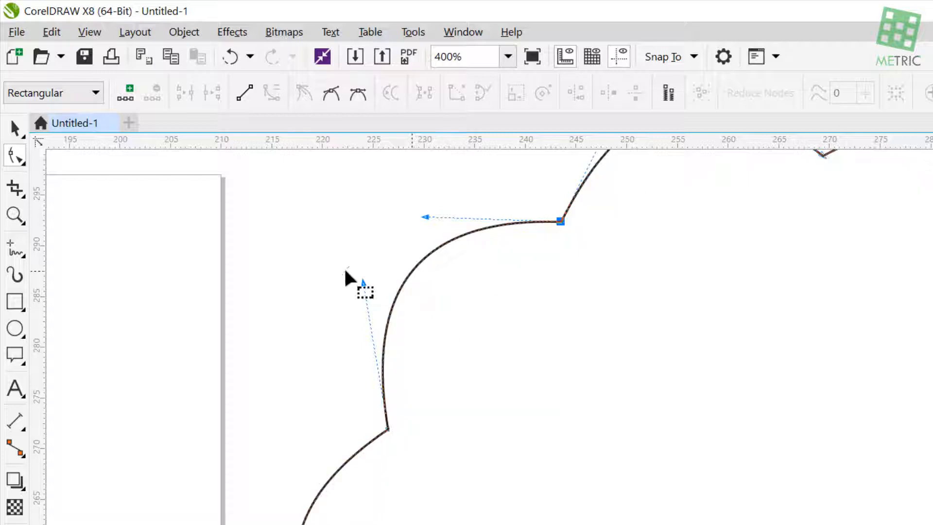
{"action": "scroll", "coordinate": [534, 258], "scroll_direction": "down", "scroll_amount": 1}
{"action": "scroll", "coordinate": [535, 258], "scroll_direction": "down", "scroll_amount": 1}
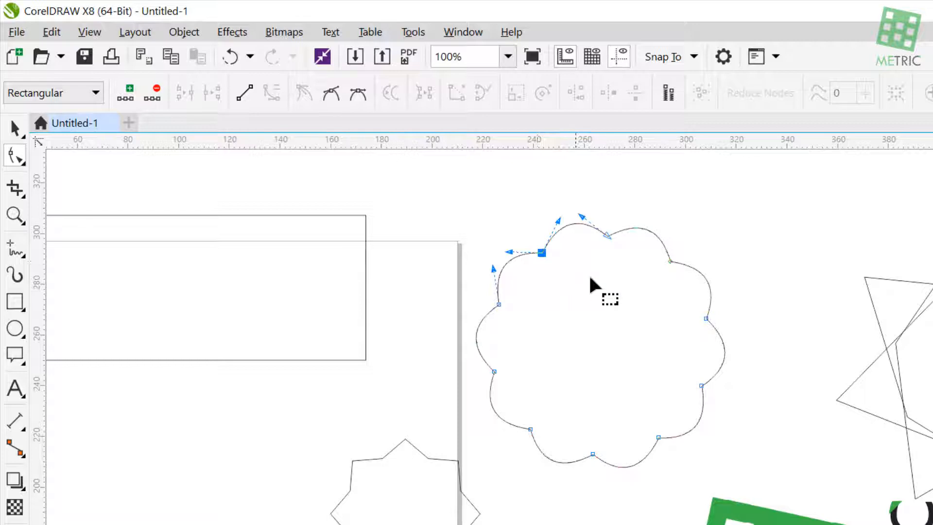
Return to the Pick tool and undo the curving of the polygon's edges
{"action": "left_click", "coordinate": [24, 130]}
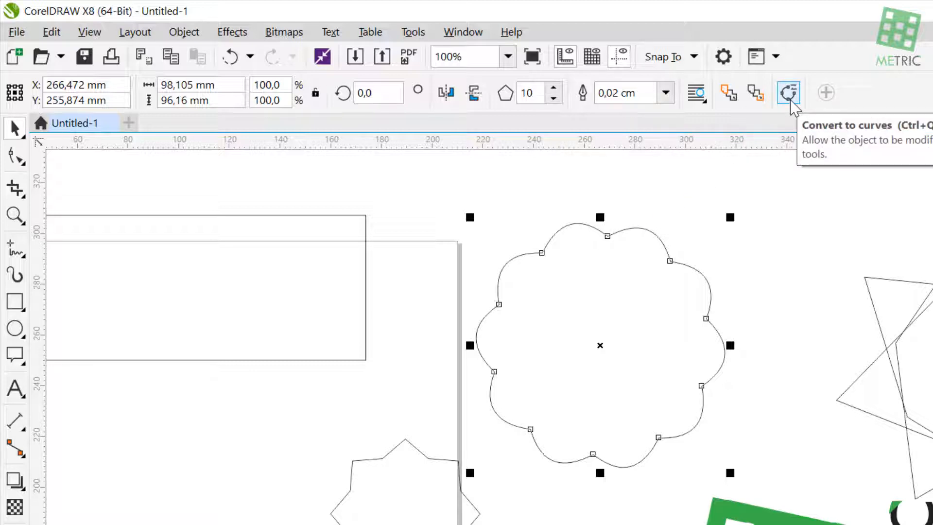
{"action": "key", "text": "ctrl+z"}
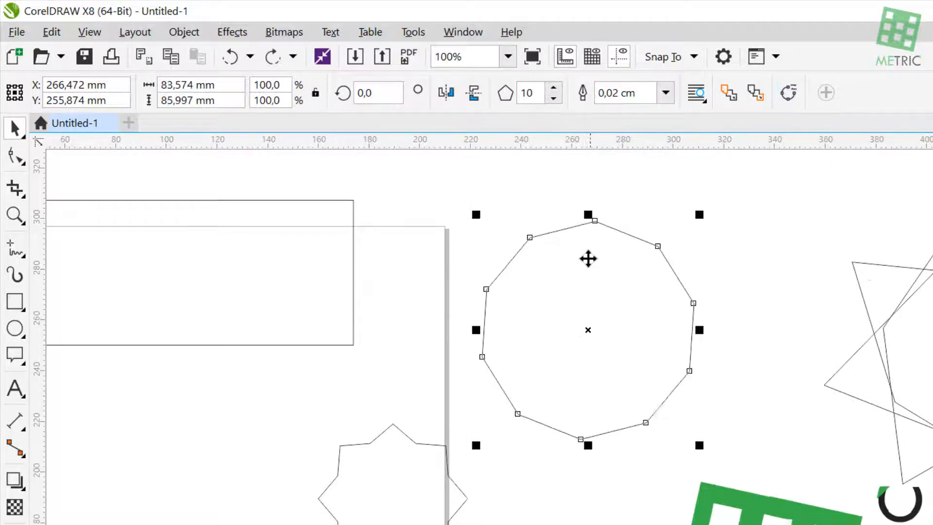
{"action": "scroll", "coordinate": [588, 270], "scroll_direction": "up", "scroll_amount": 2}
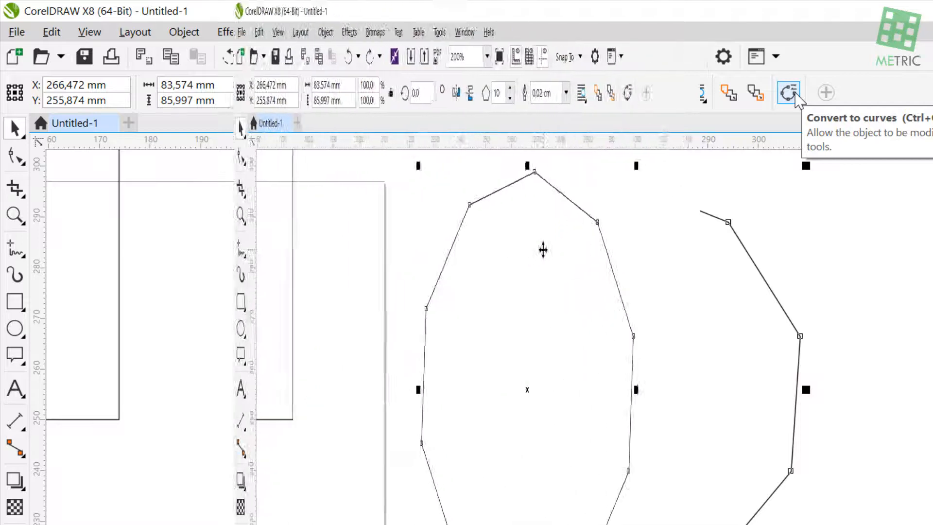
Convert the straight-edged ten-sided polygon to curves and undo the conversion
{"action": "right_click", "coordinate": [620, 250]}
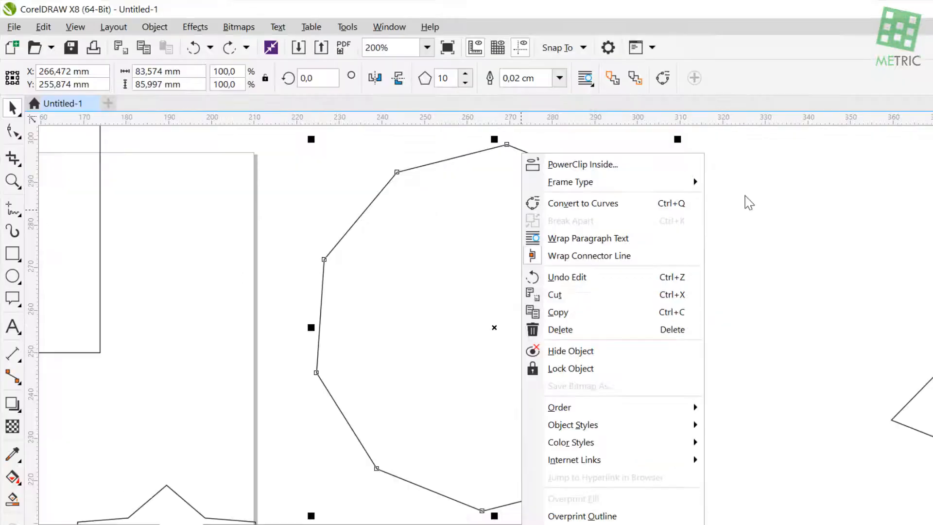
{"action": "left_click", "coordinate": [765, 290]}
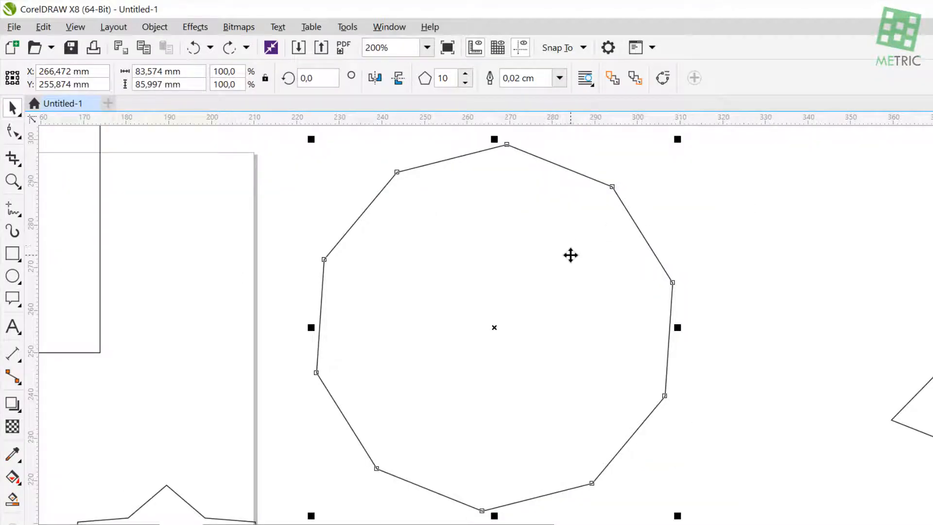
{"action": "key", "text": "ctrl+q"}
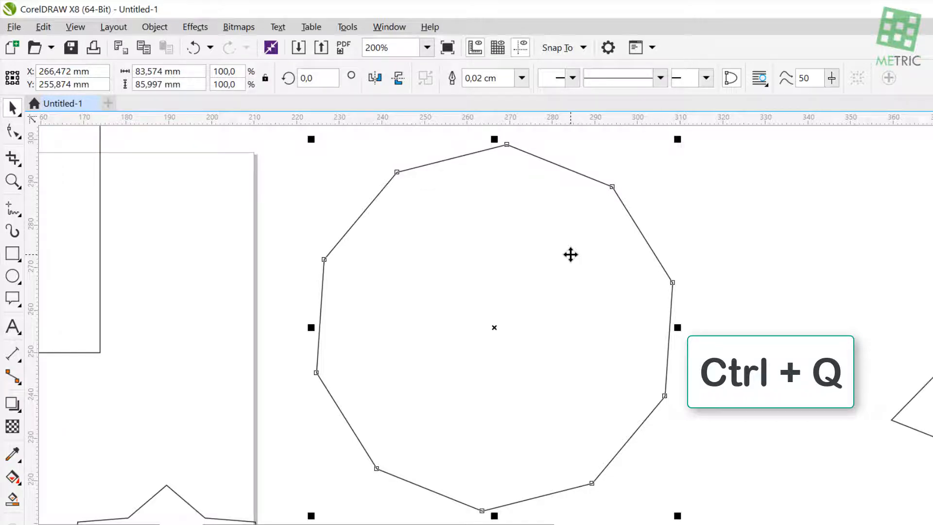
{"action": "key", "text": "ctrl+z"}
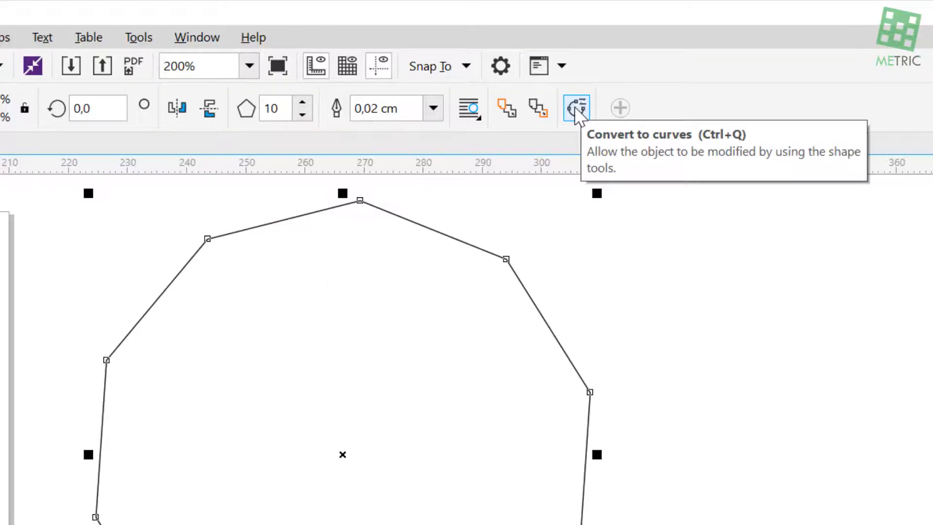
Convert the ten-sided polygon to curves so that its nodes can be edited individually
{"action": "left_click", "coordinate": [576, 107]}
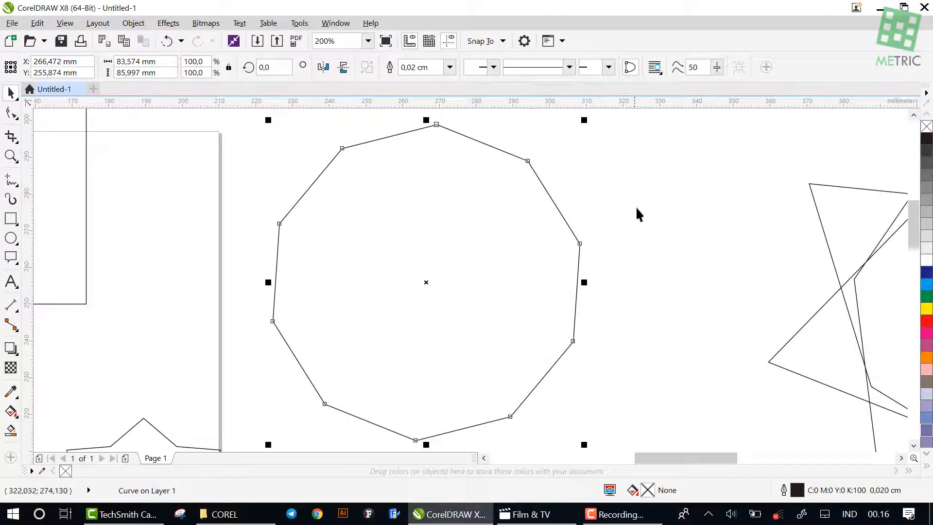
{"action": "left_click", "coordinate": [637, 210]}
{"action": "left_click", "coordinate": [473, 219]}
{"action": "left_click_drag", "start_coordinate": [391, 188], "coordinate": [366, 207]}
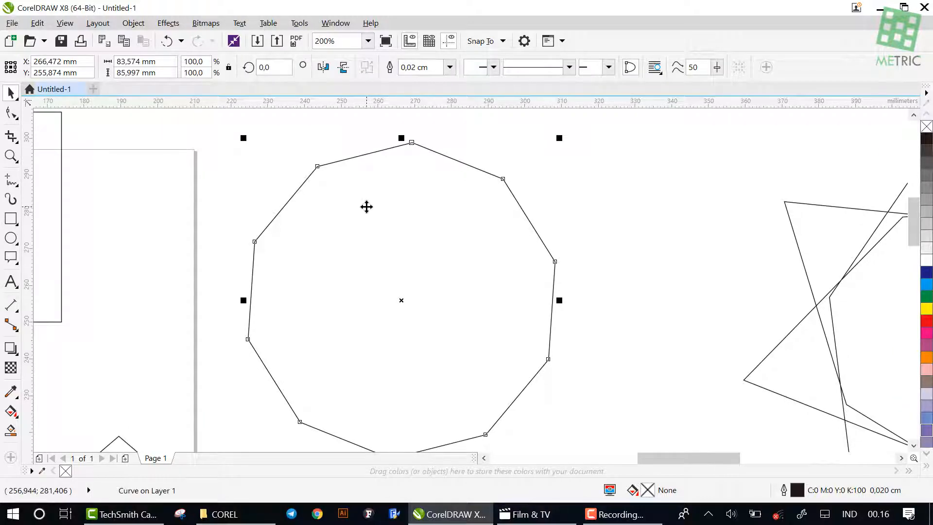
Use the Shape tool to reposition the polygon's upper-left node and reshape its outline independently of the other nodes
{"action": "left_click", "coordinate": [12, 116]}
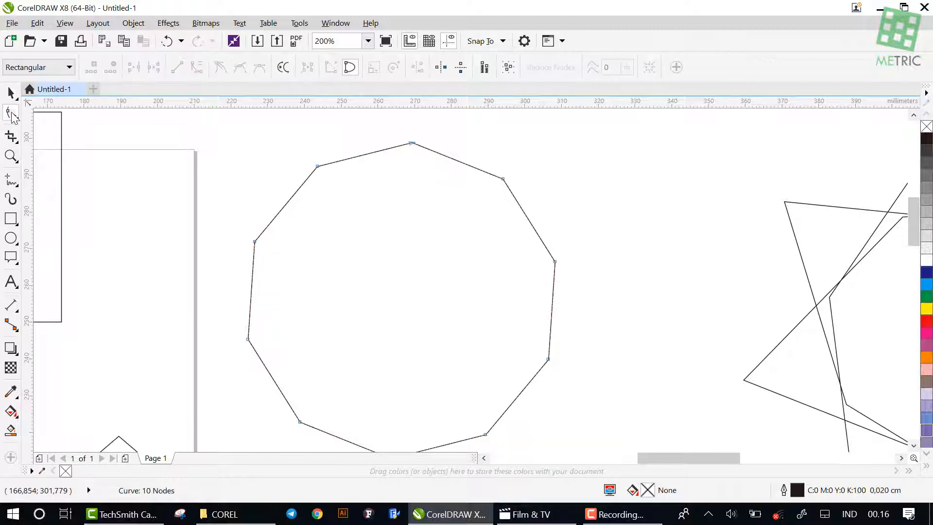
{"action": "left_click", "coordinate": [254, 242]}
{"action": "left_click_drag", "start_coordinate": [254, 242], "coordinate": [252, 278]}
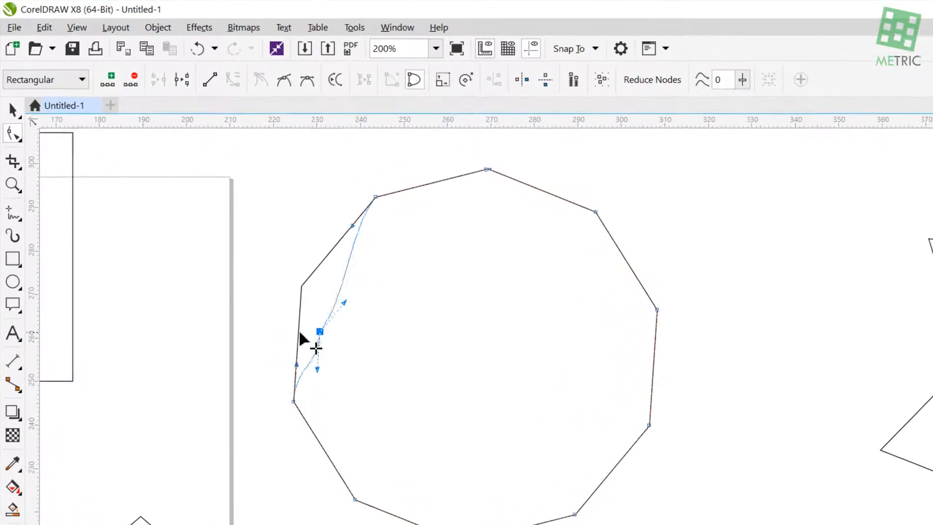
{"action": "left_click_drag", "start_coordinate": [300, 334], "coordinate": [244, 247]}
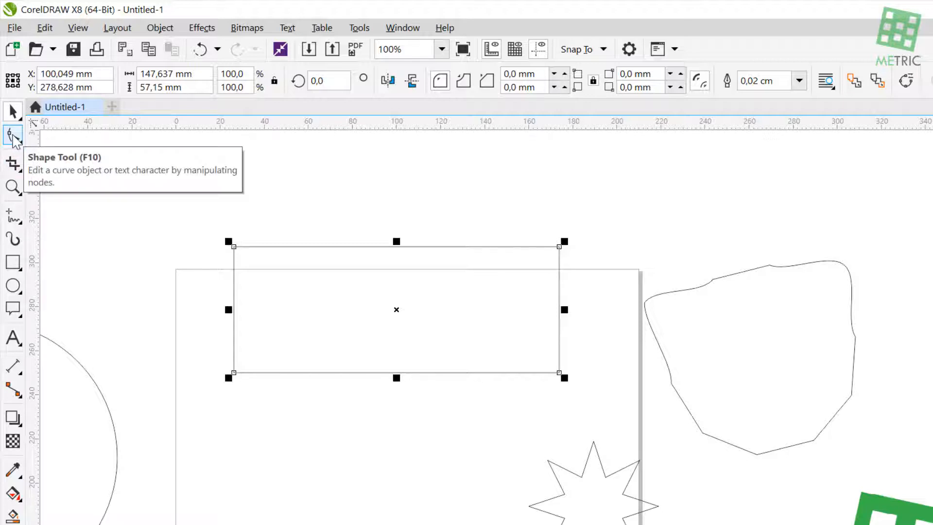
Round all four corners of the wide rectangle with the Shape tool, trying radii of 28.575 mm and 14.681 mm
{"action": "left_click", "coordinate": [13, 137]}
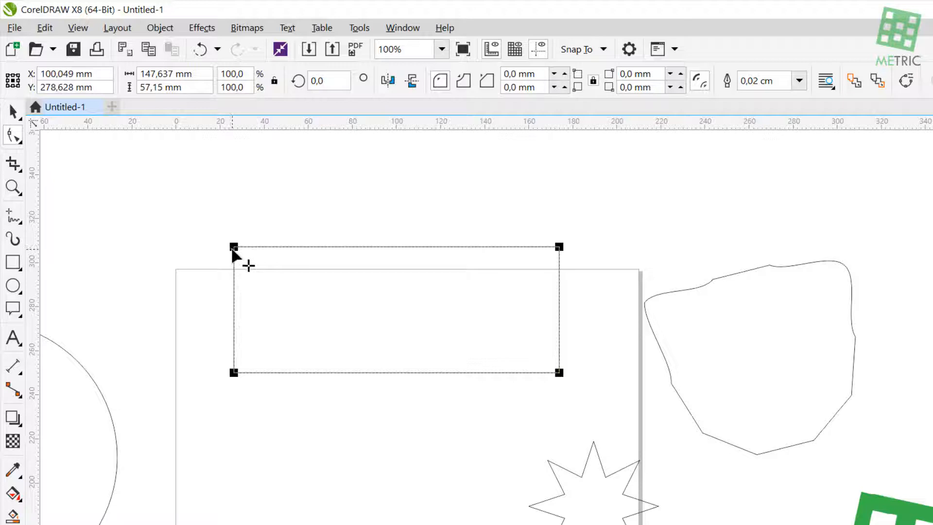
{"action": "left_click_drag", "start_coordinate": [233, 249], "coordinate": [311, 277]}
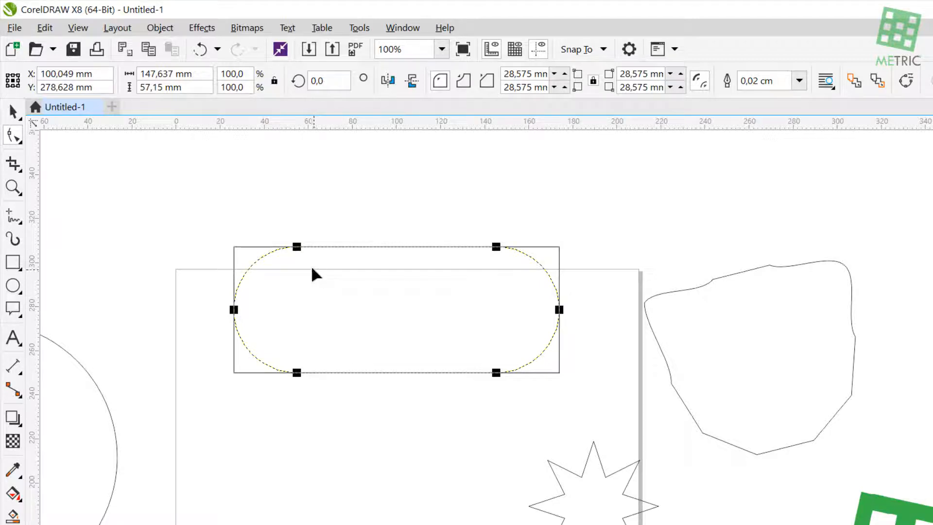
{"action": "left_click_drag", "start_coordinate": [297, 248], "coordinate": [265, 261]}
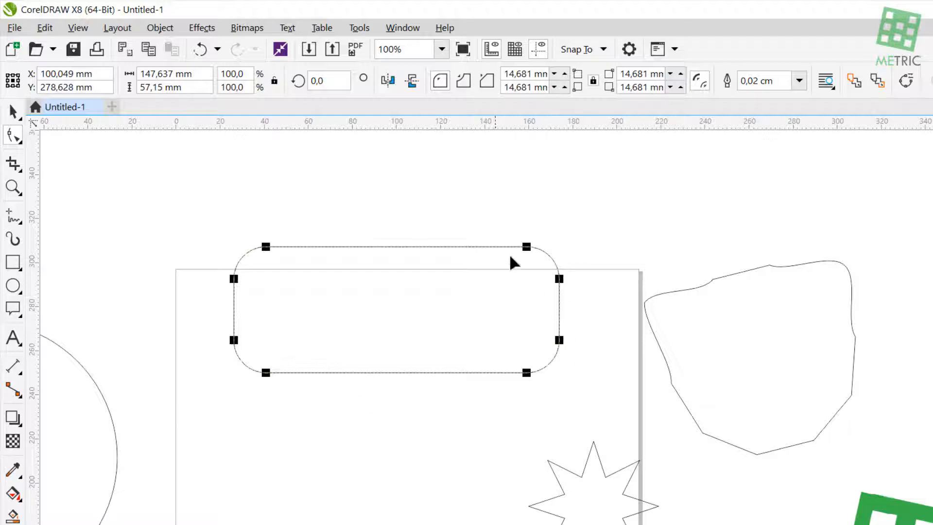
{"action": "left_click_drag", "start_coordinate": [529, 248], "coordinate": [497, 257]}
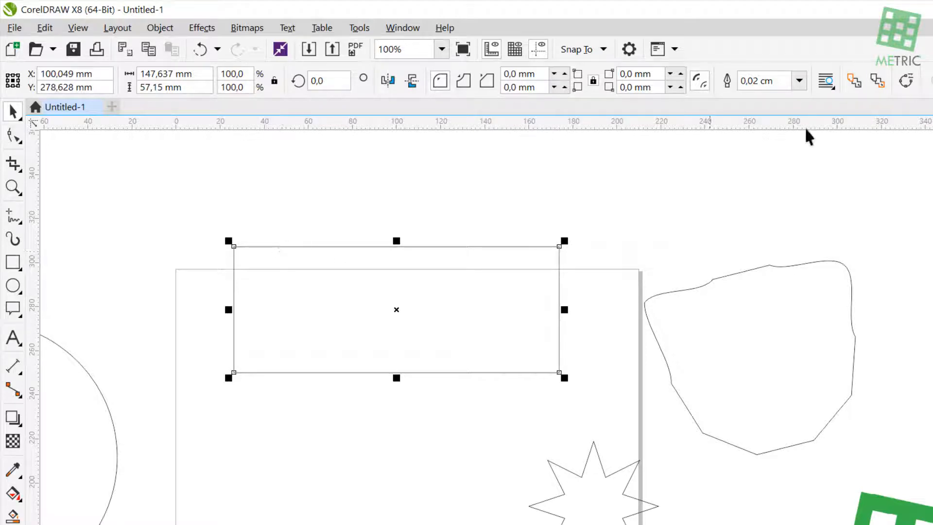
Convert the sharp-cornered rectangle to curves and mark a point near the middle of its upper edge for node editing
{"action": "left_click", "coordinate": [905, 83]}
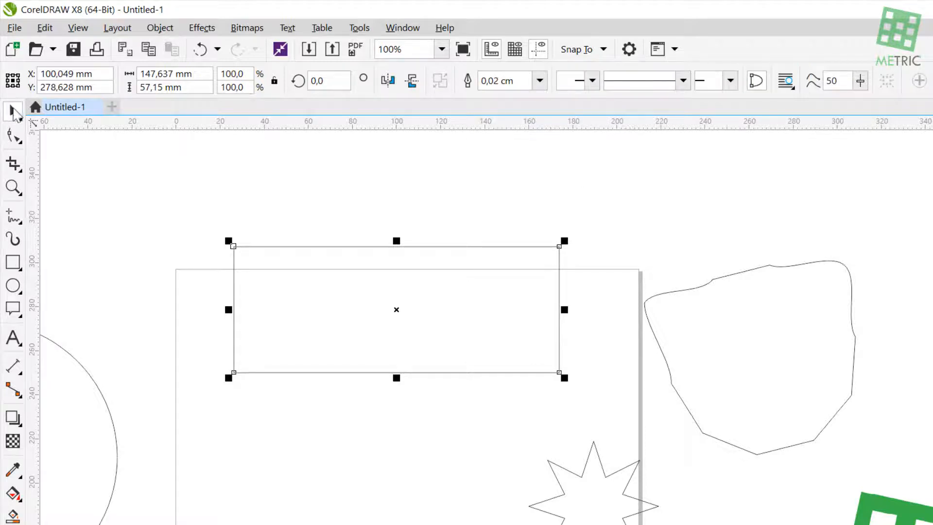
{"action": "left_click", "coordinate": [13, 137]}
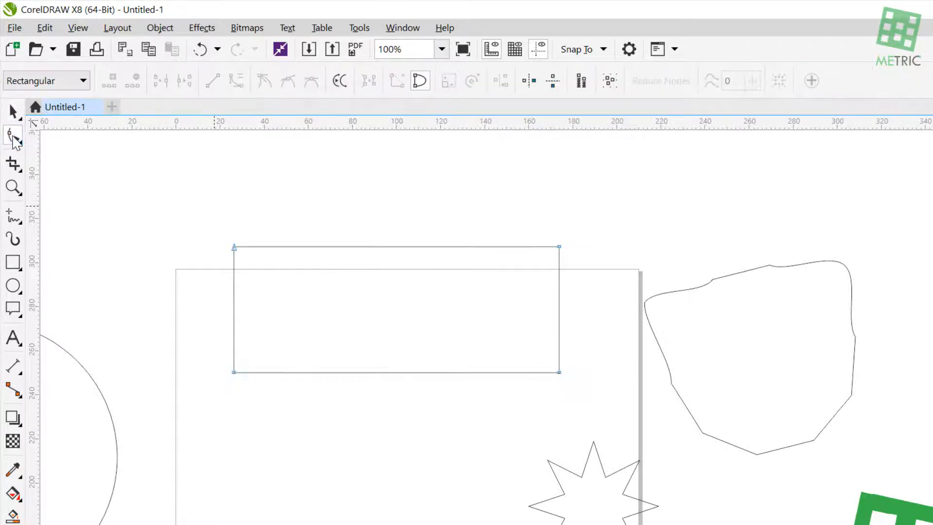
{"action": "left_click", "coordinate": [394, 247]}
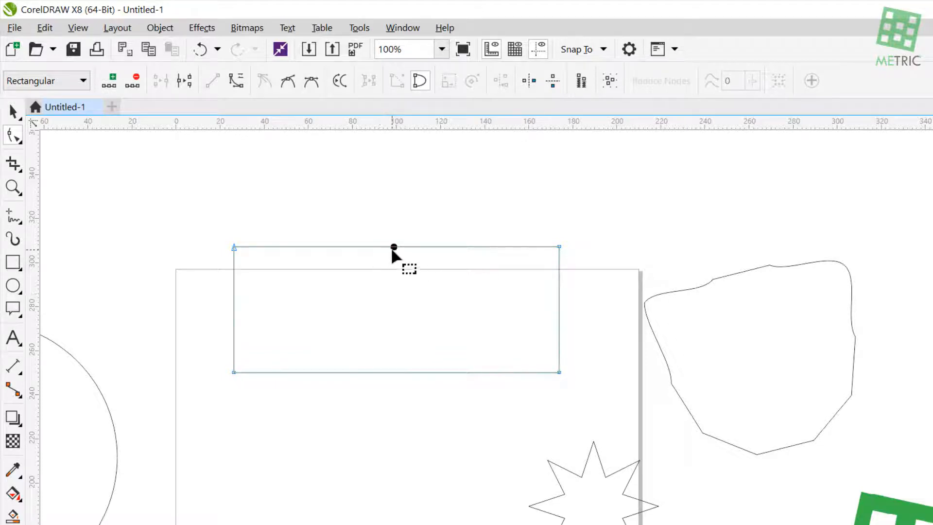
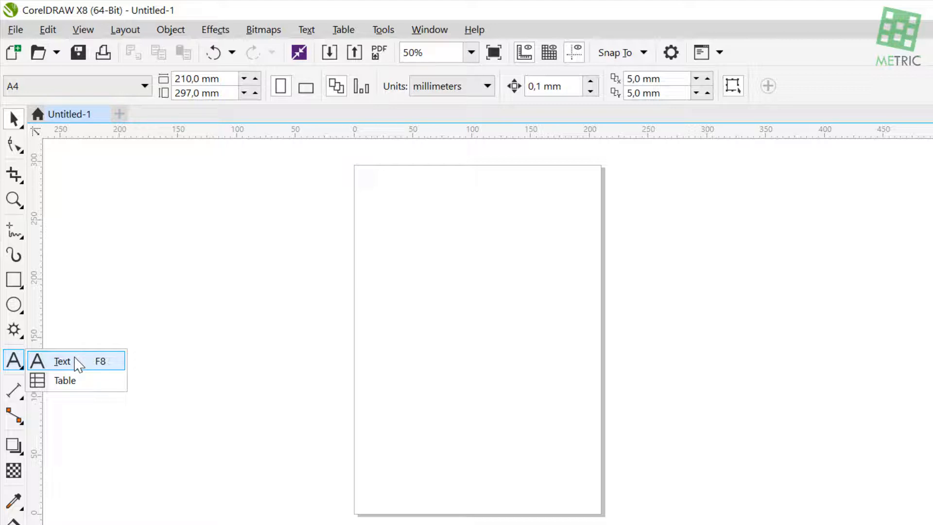
Add the artistic text METRIC SCHOOL in the upper part of the blank page
{"action": "left_click", "coordinate": [62, 361]}
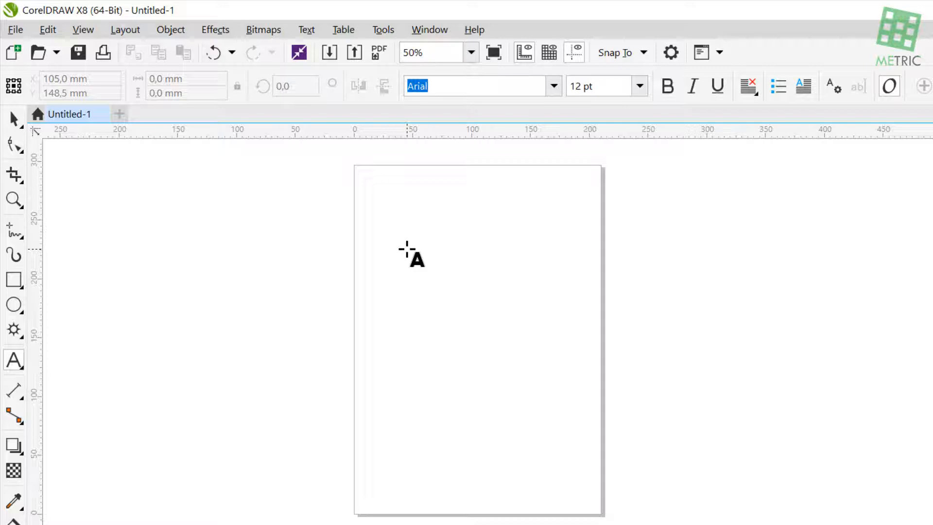
{"action": "left_click", "coordinate": [406, 249]}
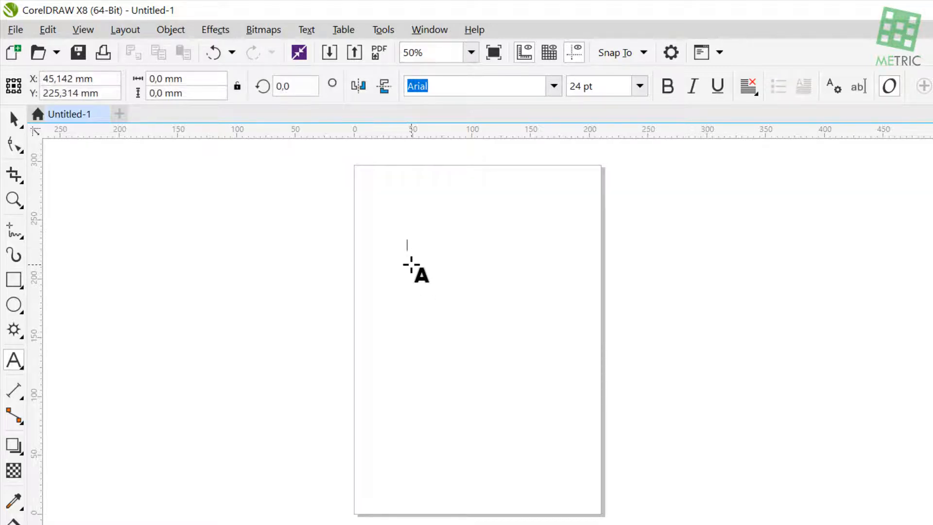
{"action": "scroll", "coordinate": [370, 250], "scroll_direction": "up", "scroll_amount": 1}
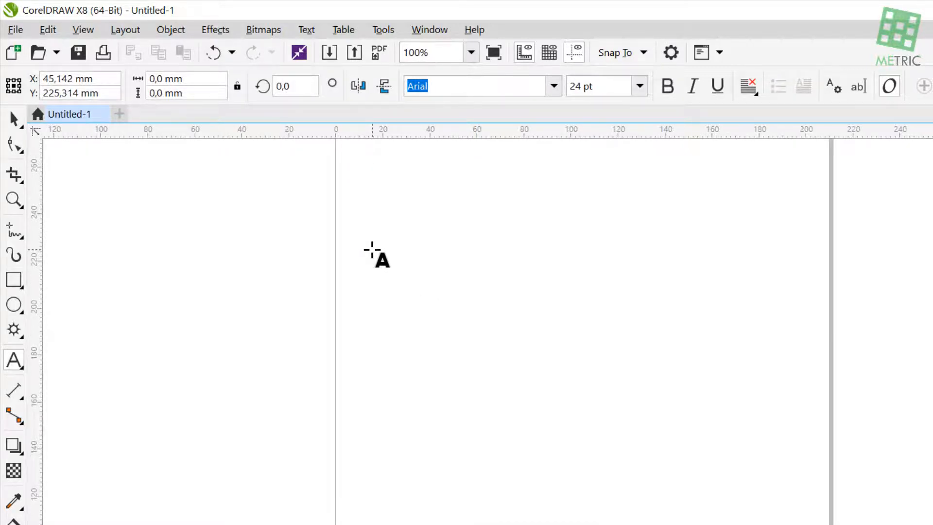
{"action": "type", "text": "MET"}
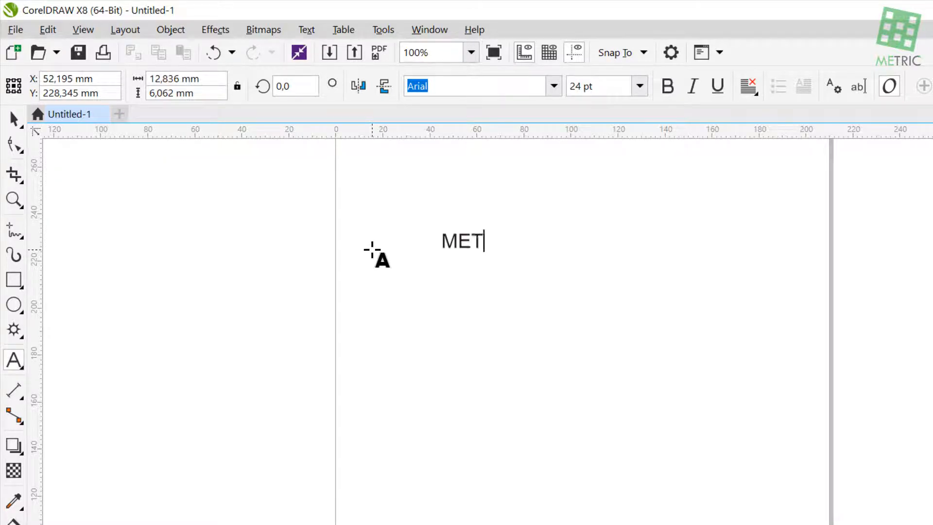
{"action": "type", "text": "RIC SCHOOL"}
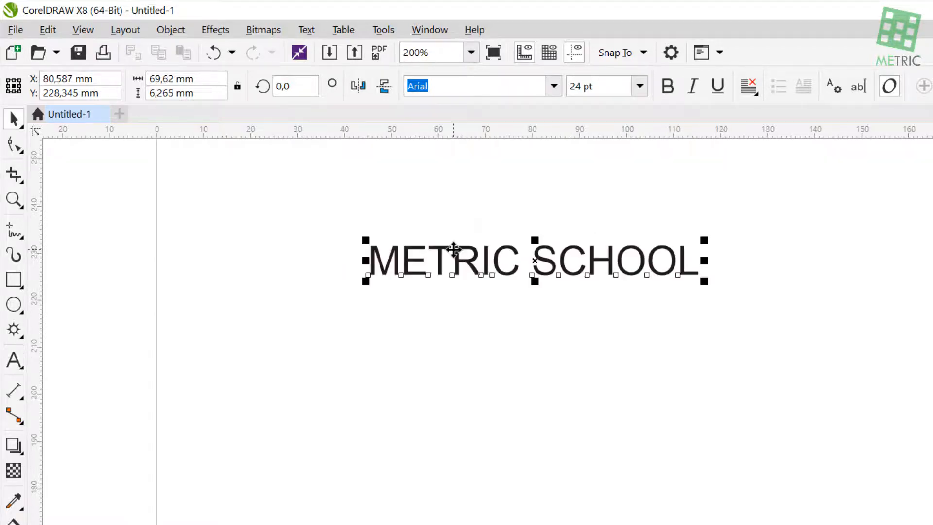
Set the METRIC SCHOOL text to the Chewy font at 150 pt
{"action": "left_click", "coordinate": [552, 92]}
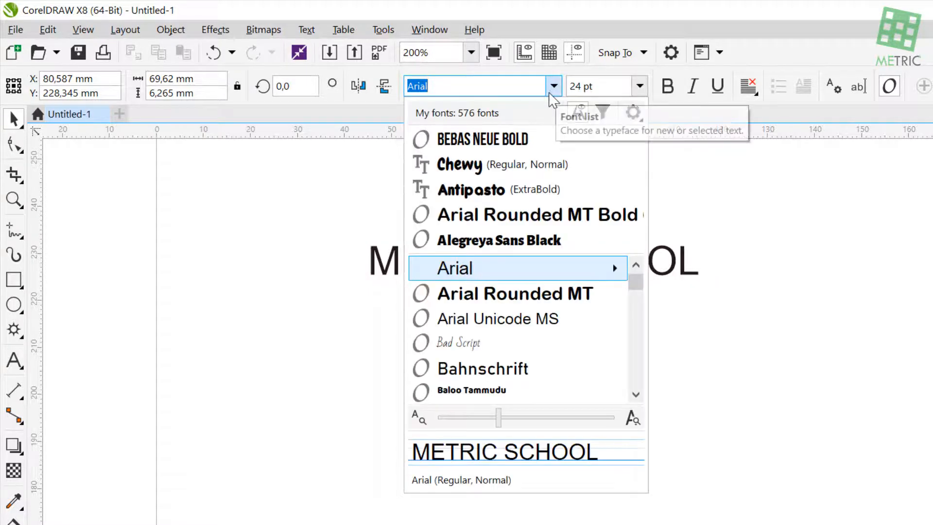
{"action": "left_click", "coordinate": [482, 168]}
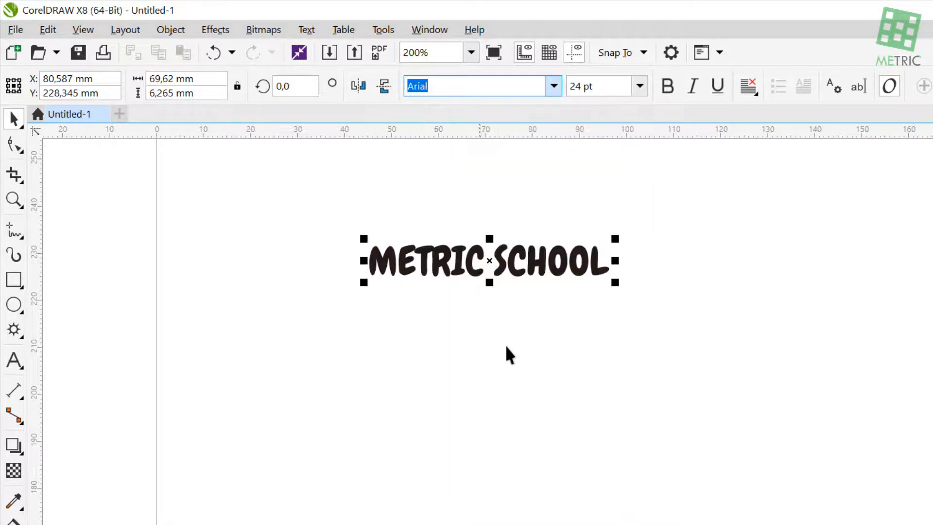
{"action": "scroll", "coordinate": [447, 219], "scroll_direction": "up", "scroll_amount": 1}
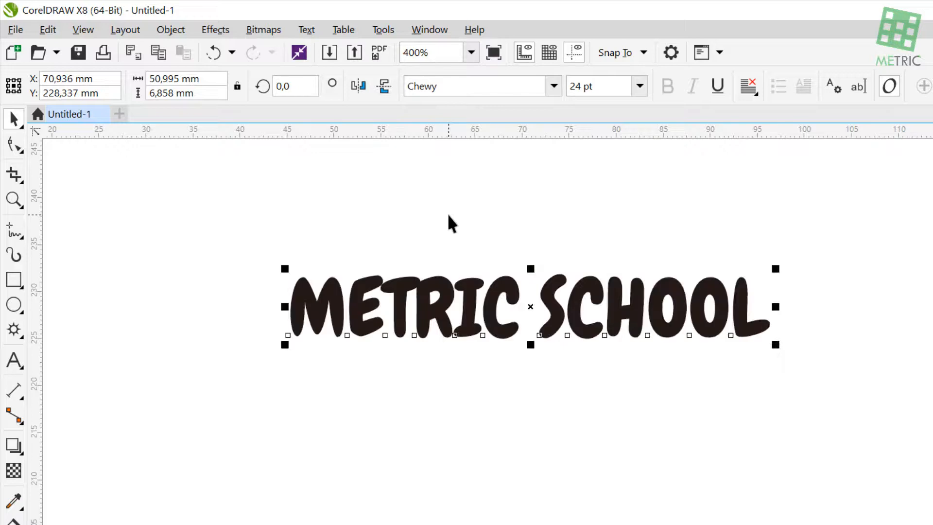
{"action": "left_click", "coordinate": [640, 86]}
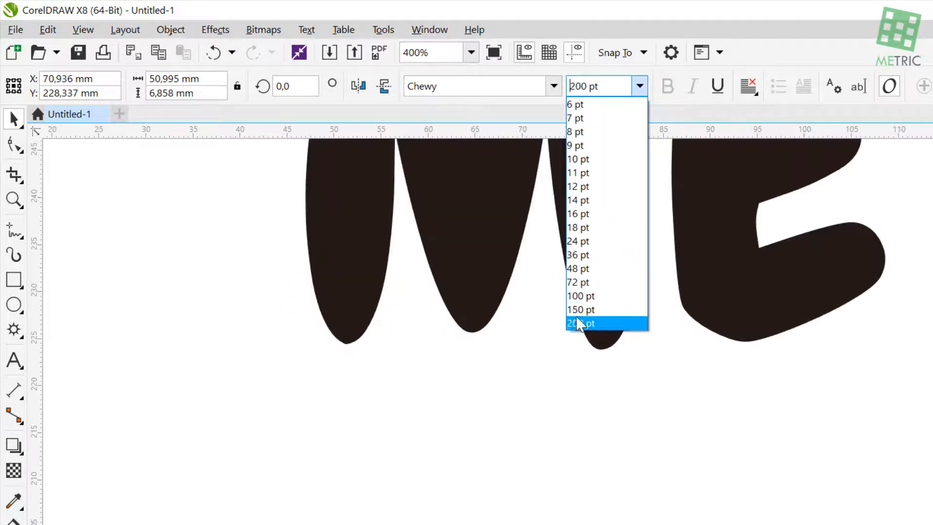
{"action": "left_click", "coordinate": [578, 309]}
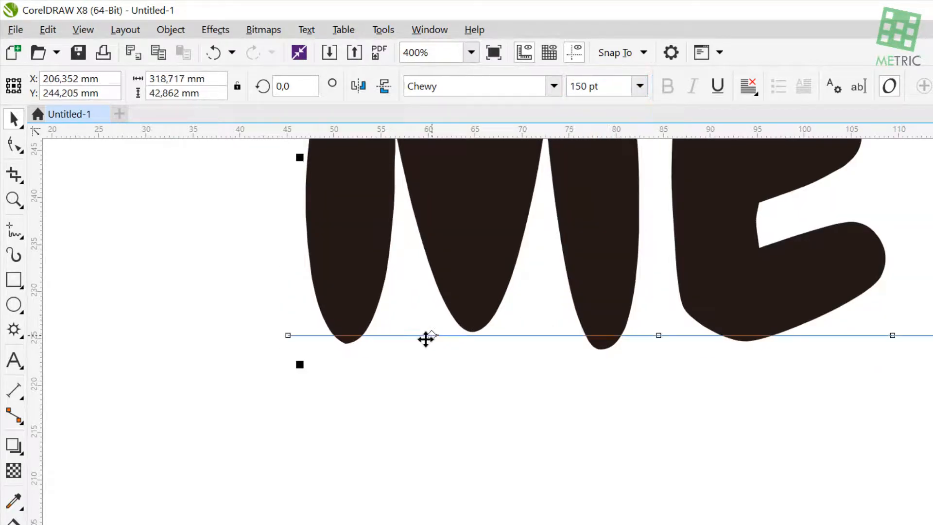
Shift the enlarged heading leftward across the page and recolour it, trying green before settling on red
{"action": "scroll", "coordinate": [424, 338], "scroll_direction": "down", "scroll_amount": 3}
{"action": "left_click_drag", "start_coordinate": [551, 318], "coordinate": [471, 318]}
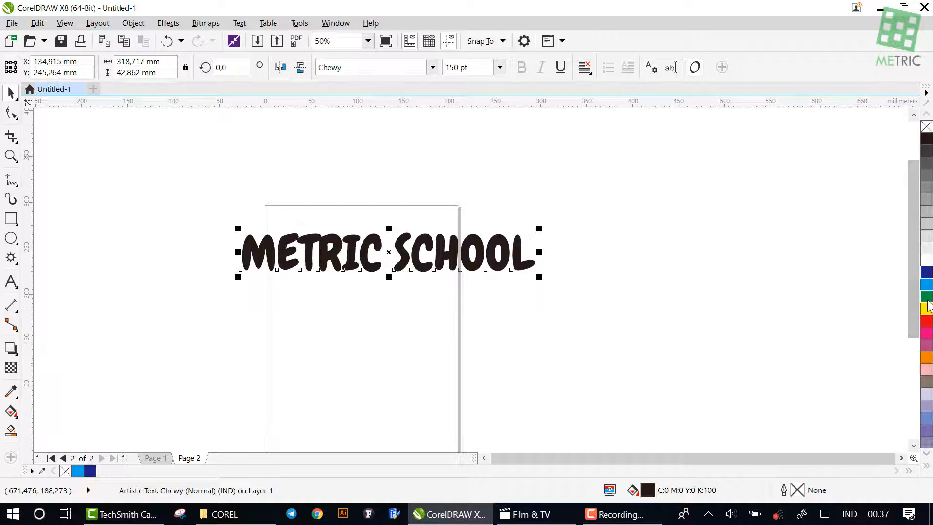
{"action": "left_click", "coordinate": [927, 297]}
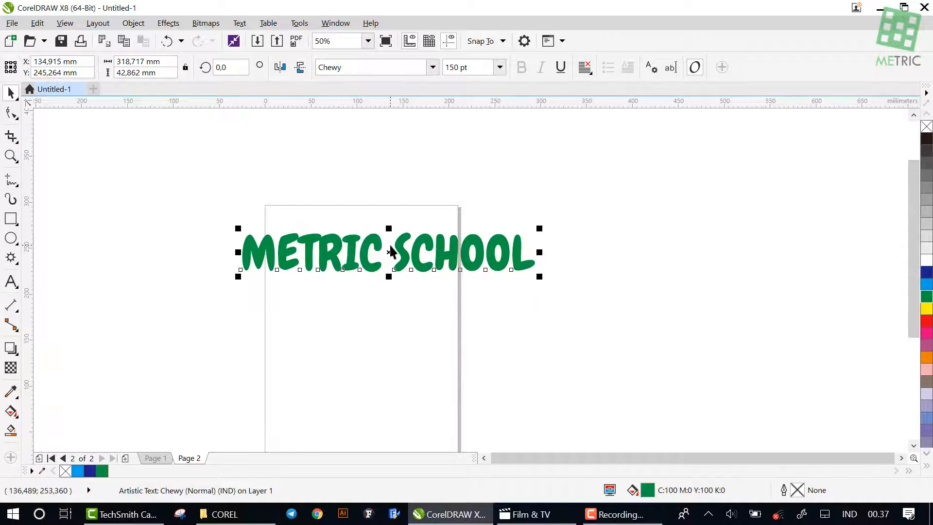
{"action": "left_click", "coordinate": [927, 322]}
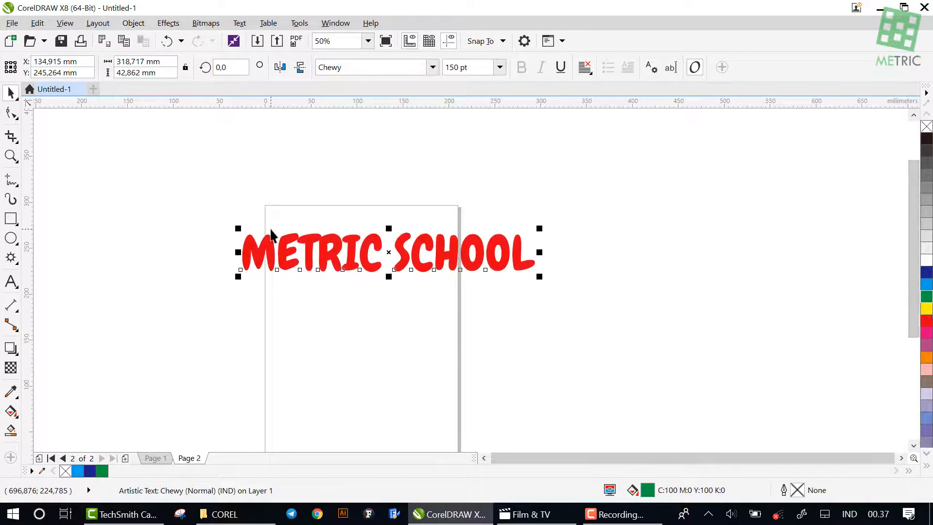
{"action": "scroll", "coordinate": [354, 233], "scroll_direction": "up", "scroll_amount": 2}
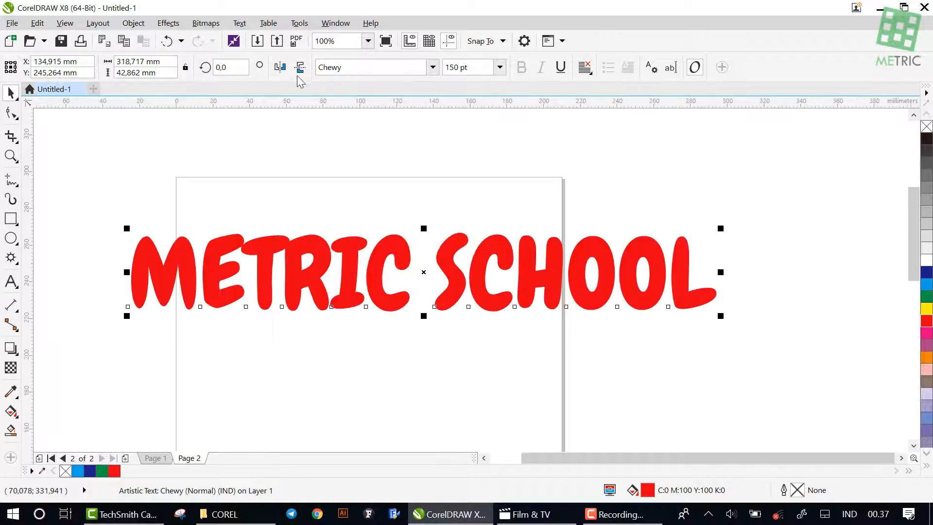
Mirror the red METRIC SCHOOL heading horizontally and vertically
{"action": "left_click", "coordinate": [280, 68]}
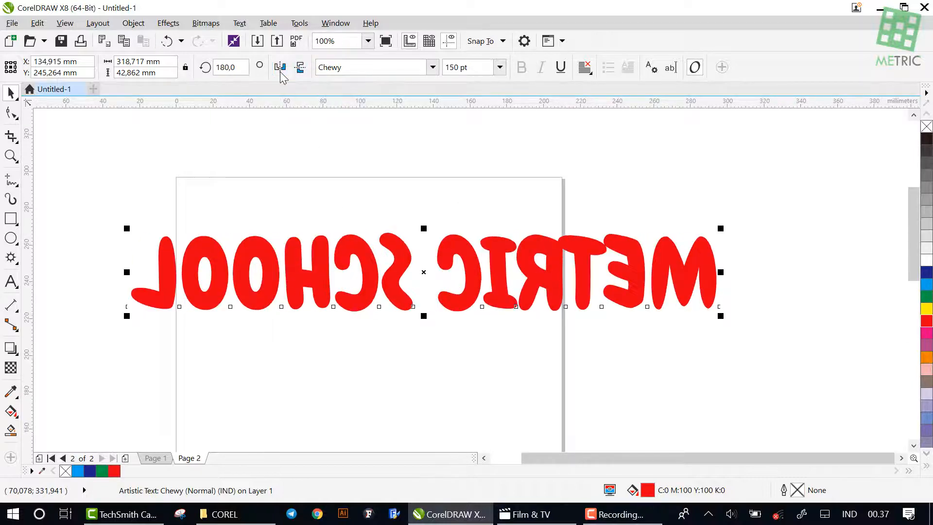
{"action": "left_click", "coordinate": [299, 68]}
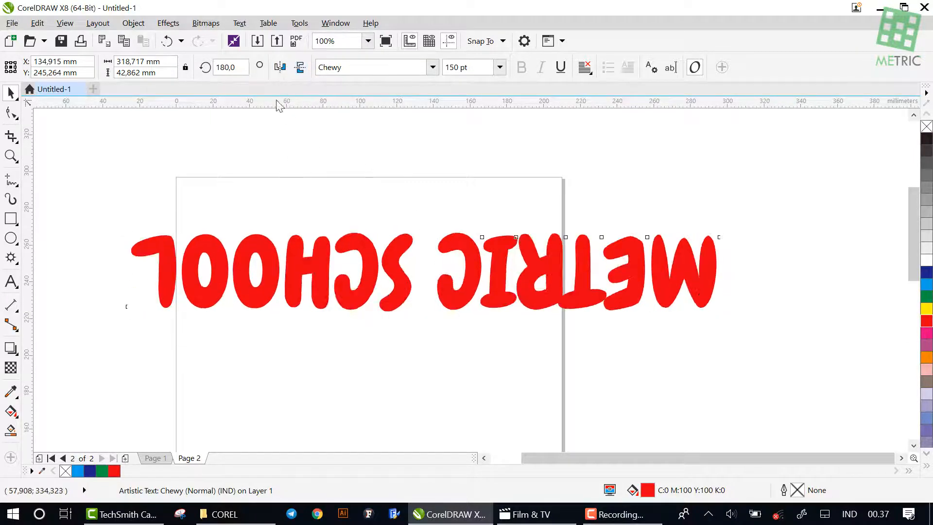
{"action": "left_click", "coordinate": [334, 68]}
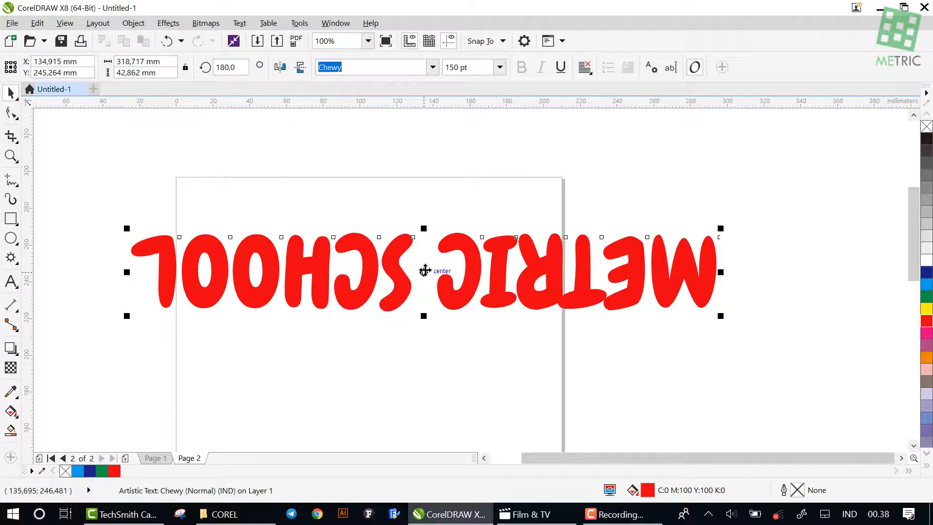
Rotate the upside-down heading about its centre until it reads upright with a tilt of about 15 degrees, and deselect it
{"action": "left_click", "coordinate": [426, 270]}
{"action": "left_click", "coordinate": [425, 270]}
{"action": "left_click", "coordinate": [425, 270]}
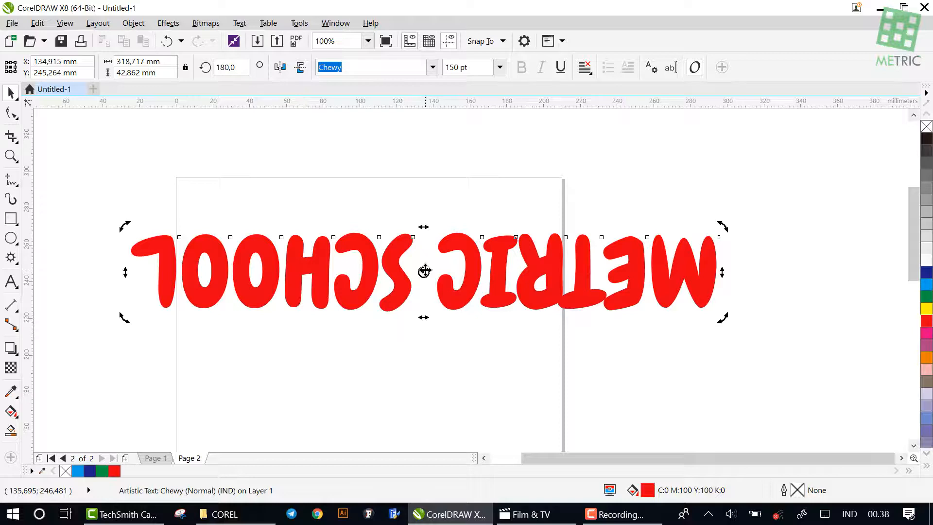
{"action": "left_click_drag", "start_coordinate": [722, 227], "coordinate": [355, 302]}
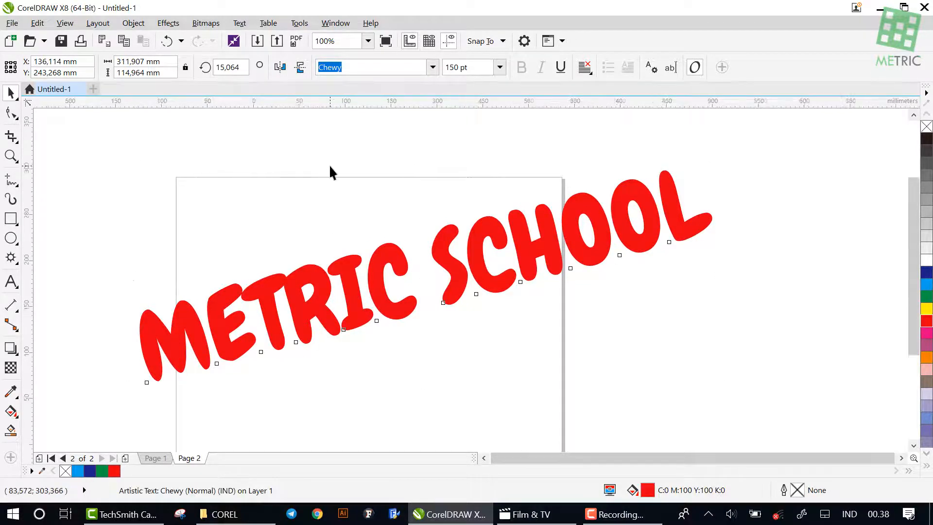
{"action": "scroll", "coordinate": [329, 168], "scroll_direction": "down", "scroll_amount": 3}
{"action": "left_click", "coordinate": [351, 240]}
{"action": "scroll", "coordinate": [290, 146], "scroll_direction": "up", "scroll_amount": 2}
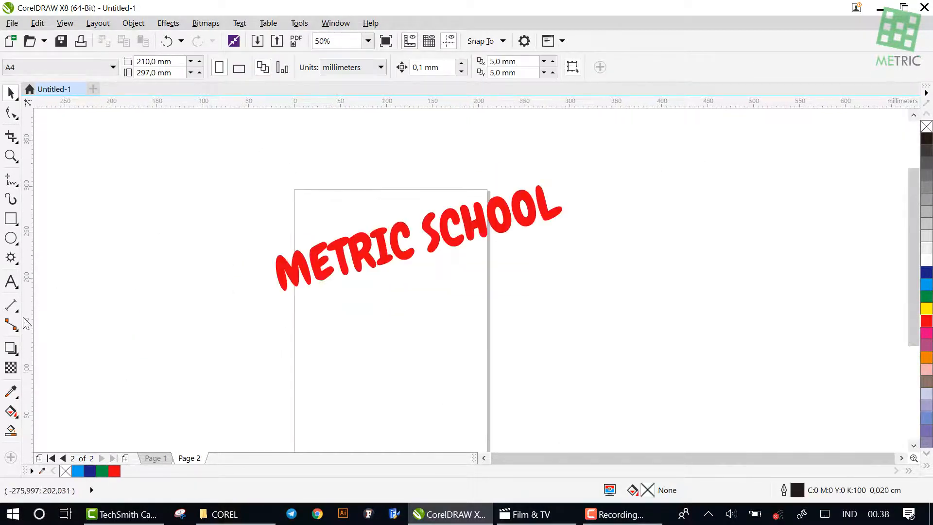
Draw a paragraph text frame about 152 × 52 mm below the METRIC SCHOOL heading with the Text tool
{"action": "scroll", "coordinate": [160, 243], "scroll_direction": "up", "scroll_amount": 2}
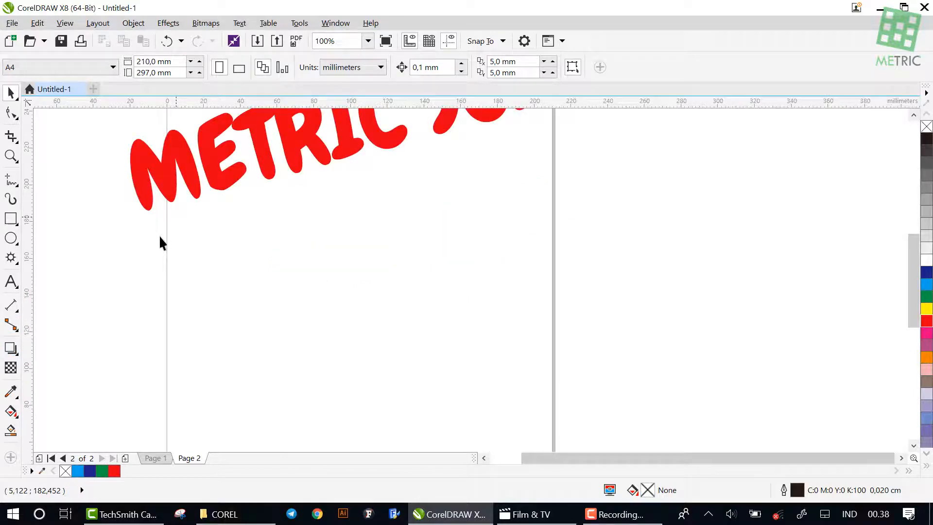
{"action": "left_click", "coordinate": [16, 289]}
{"action": "left_click", "coordinate": [17, 287]}
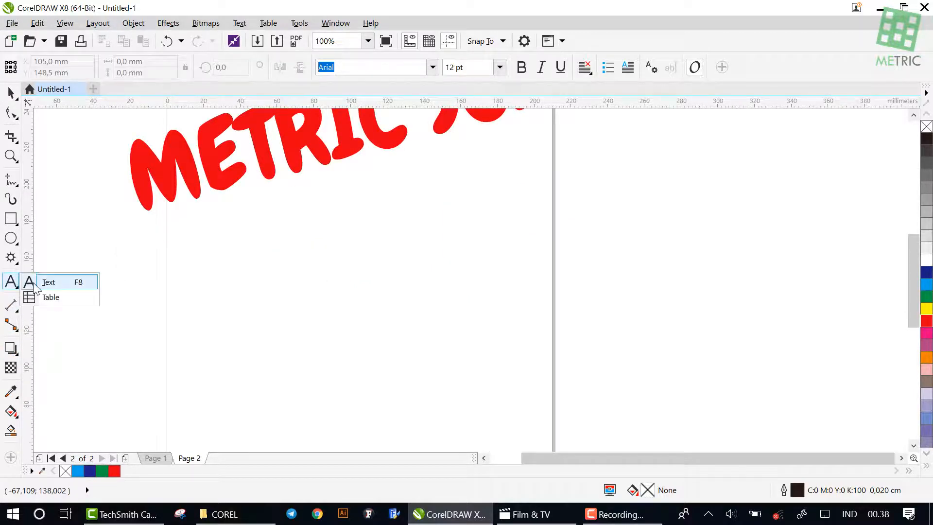
{"action": "left_click", "coordinate": [33, 282]}
{"action": "left_click_drag", "start_coordinate": [218, 234], "coordinate": [496, 330]}
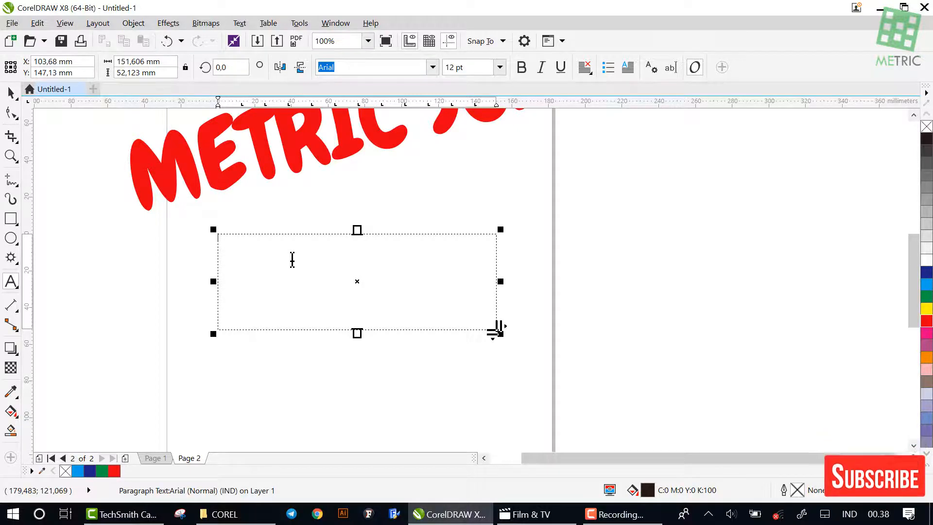
Draw a second paragraph text frame about 139 × 41 mm below the first one
{"action": "scroll", "coordinate": [327, 254], "scroll_direction": "down", "scroll_amount": 2}
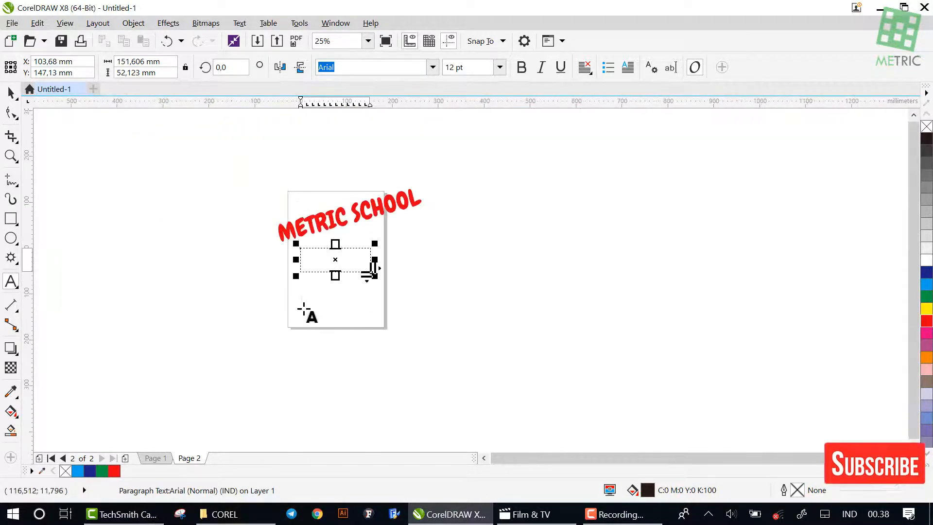
{"action": "scroll", "coordinate": [311, 290], "scroll_direction": "up", "scroll_amount": 1}
{"action": "left_click_drag", "start_coordinate": [309, 281], "coordinate": [437, 318]}
{"action": "scroll", "coordinate": [348, 294], "scroll_direction": "up", "scroll_amount": 1}
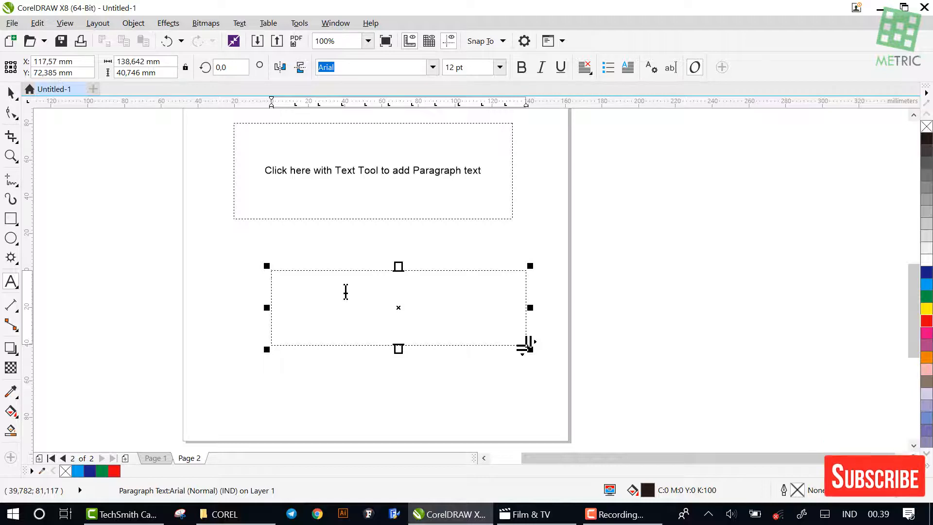
{"action": "scroll", "coordinate": [345, 292], "scroll_direction": "down", "scroll_amount": 1}
{"action": "scroll", "coordinate": [345, 292], "scroll_direction": "up", "scroll_amount": 2}
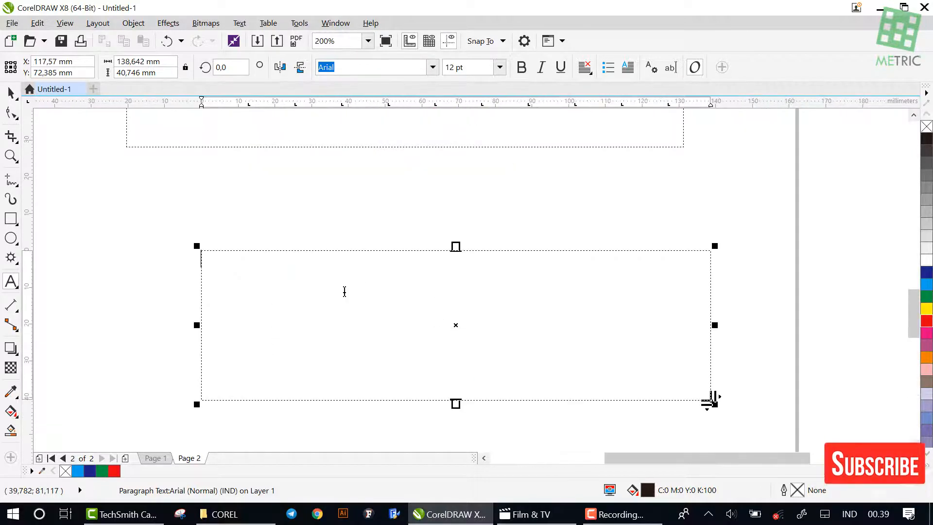
Enter METRIC SCHOOL as paragraph text in the lower frame
{"action": "type", "text": "ME"}
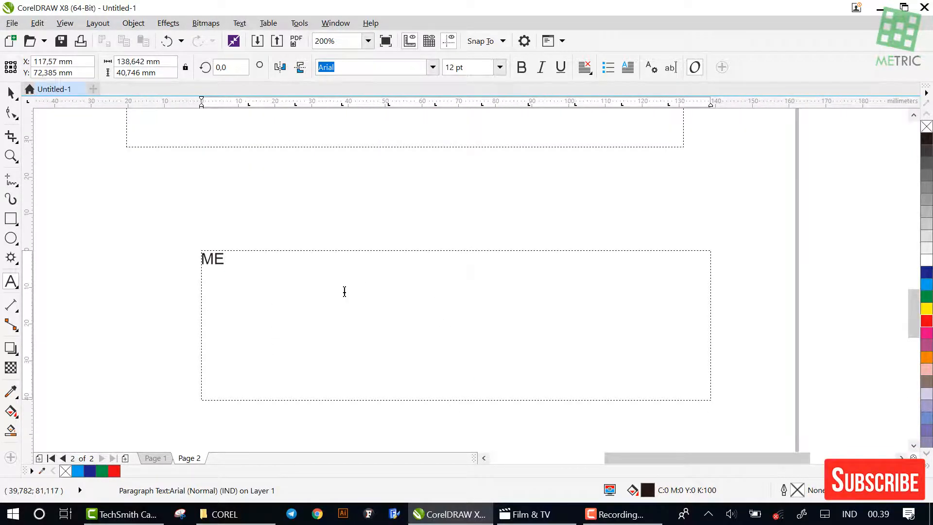
{"action": "type", "text": "T"}
{"action": "type", "text": "RIC"}
{"action": "type", "text": "PA"}
{"action": "key", "text": "BackSpace"}
{"action": "key", "text": "BackSpace"}
{"action": "type", "text": "SCHOOL"}
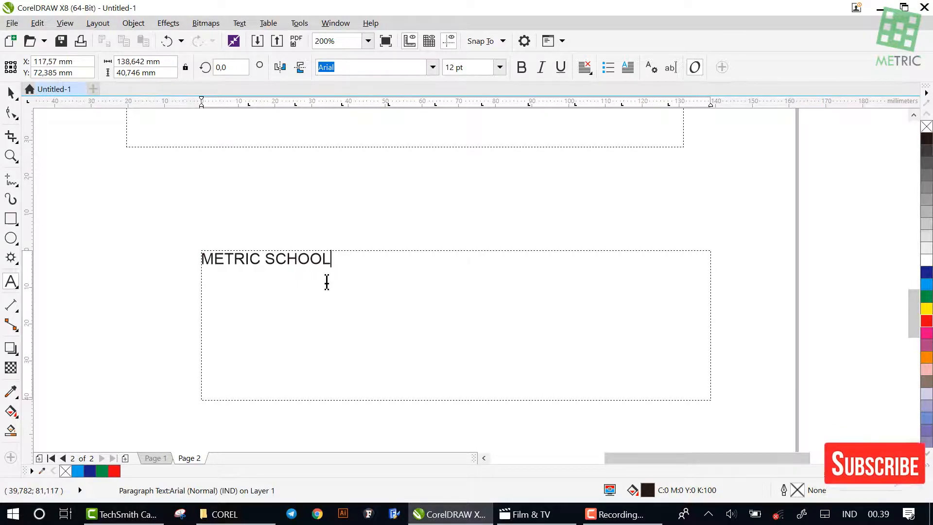
Copy METRIC SCHOOL in the lower frame and paste it repeatedly until the text fills six lines
{"action": "left_click_drag", "start_coordinate": [342, 261], "coordinate": [183, 262]}
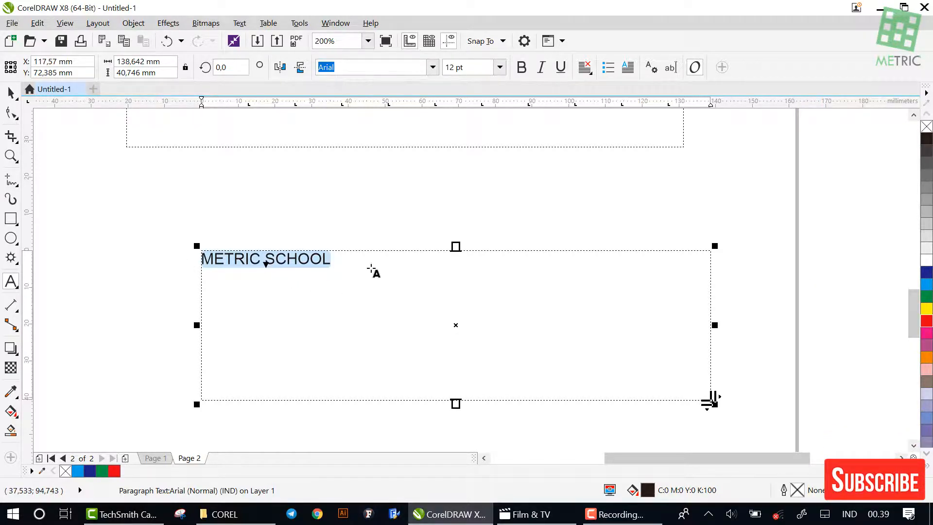
{"action": "key", "text": "ctrl+c"}
{"action": "left_click", "coordinate": [371, 262]}
{"action": "key", "text": "ctrl+v"}
{"action": "key", "text": "ctrl+v"}
{"action": "key", "text": "ctrl+v"}
{"action": "key", "text": "ctrl+v"}
{"action": "key", "text": "ctrl+v"}
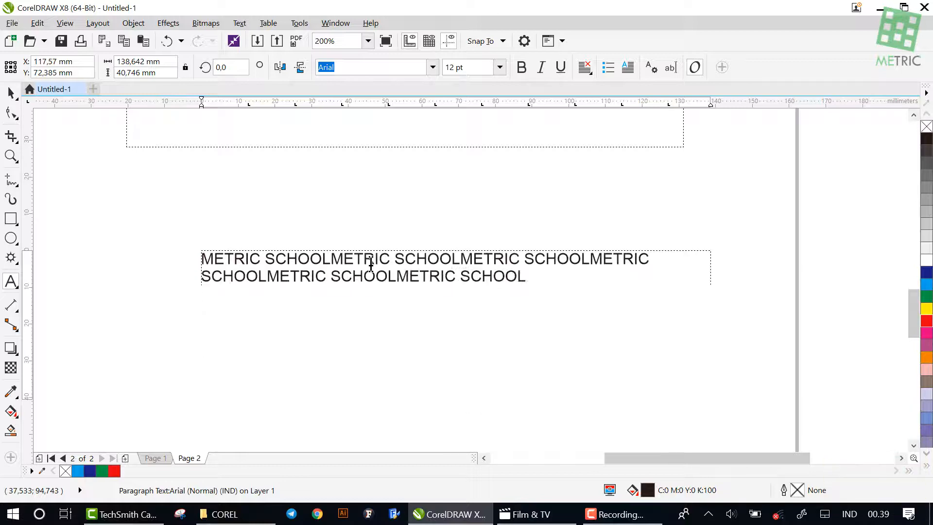
{"action": "key", "text": "ctrl+v"}
{"action": "key", "text": "ctrl+v"}
{"action": "key", "text": "ctrl+v"}
{"action": "key", "text": "ctrl+v"}
{"action": "key", "text": "ctrl+v"}
{"action": "key", "text": "ctrl+v"}
{"action": "key", "text": "ctrl+v"}
{"action": "key", "text": "ctrl+v"}
{"action": "key", "text": "ctrl+v"}
{"action": "key", "text": "ctrl+v"}
{"action": "key", "text": "ctrl+v"}
{"action": "key", "text": "ctrl+v"}
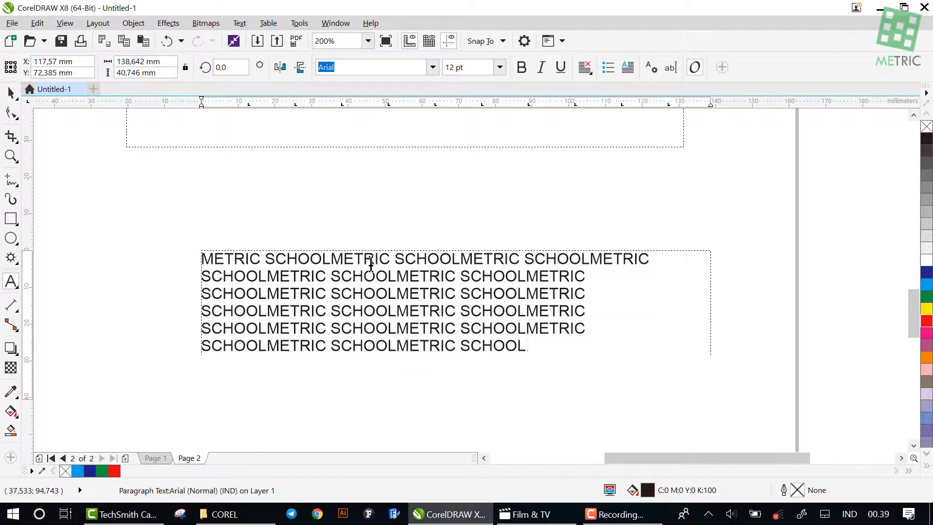
{"action": "key", "text": "ctrl+v"}
{"action": "scroll", "coordinate": [371, 262], "scroll_direction": "down", "scroll_amount": 2}
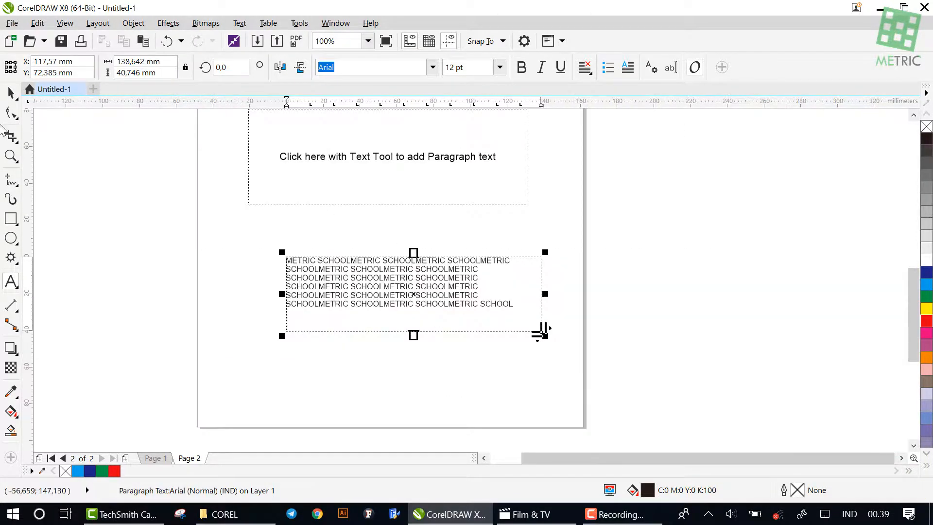
Select the lower paragraph frame with the Pick tool and shrink it from its lower-right corner to about 92 × 27 mm
{"action": "left_click", "coordinate": [11, 97]}
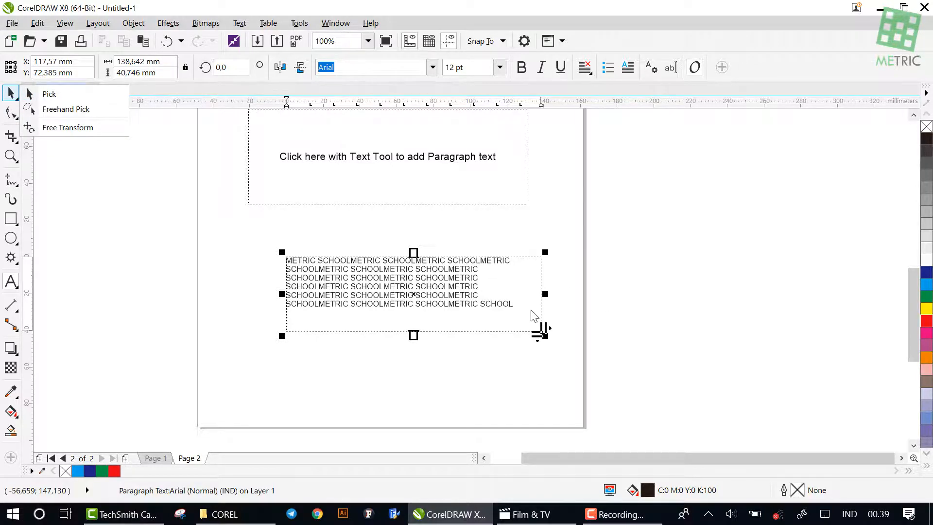
{"action": "left_click", "coordinate": [558, 312]}
{"action": "left_click", "coordinate": [619, 312]}
{"action": "left_click", "coordinate": [11, 92]}
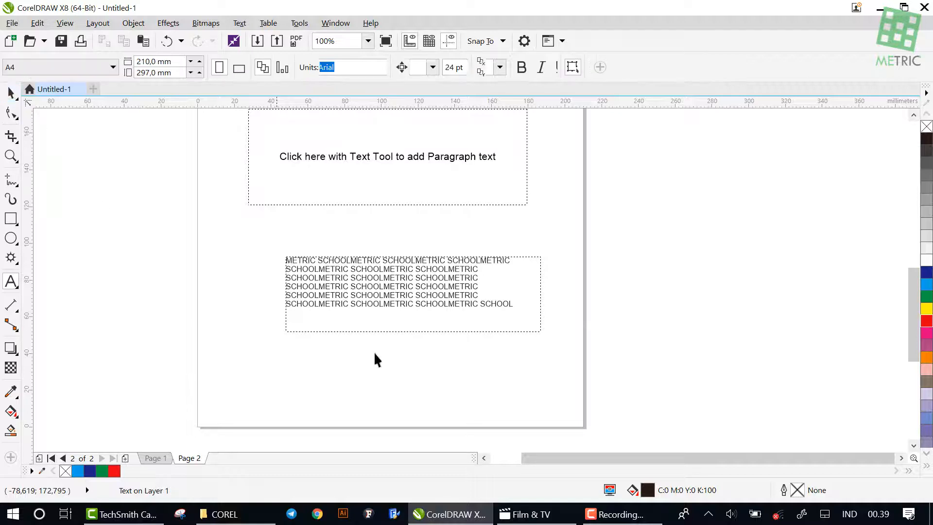
{"action": "left_click", "coordinate": [540, 331]}
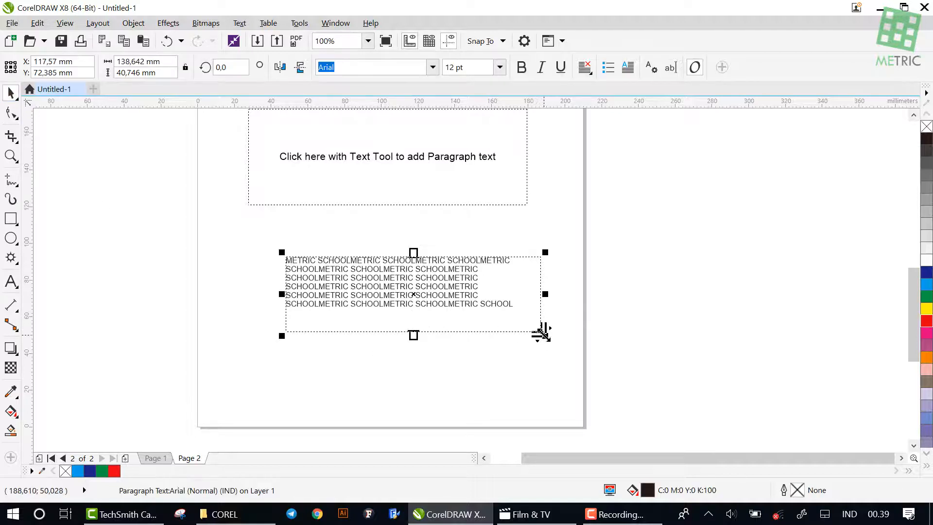
{"action": "left_click_drag", "start_coordinate": [540, 332], "coordinate": [457, 312]}
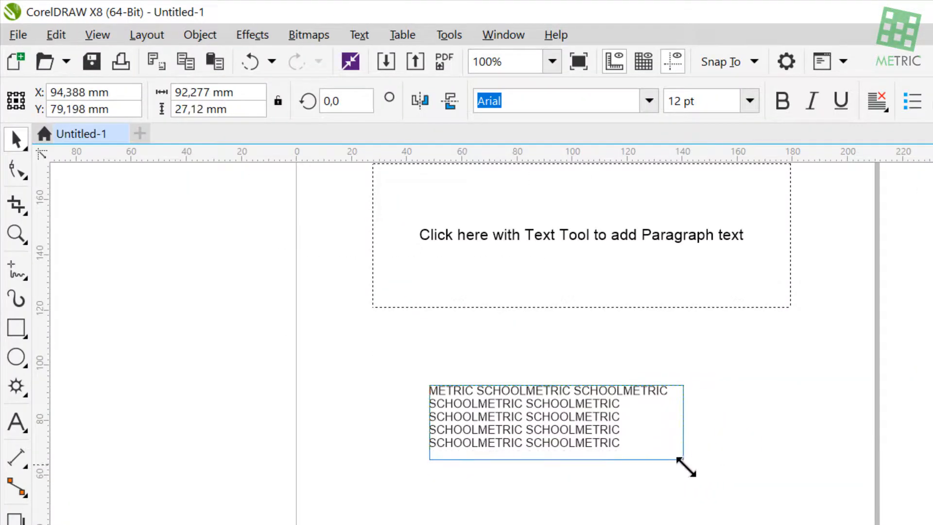
Resize the lower METRIC SCHOOL paragraph frame from its corner to about 109 × 32 mm and right-align its text
{"action": "left_click_drag", "start_coordinate": [686, 467], "coordinate": [849, 521]}
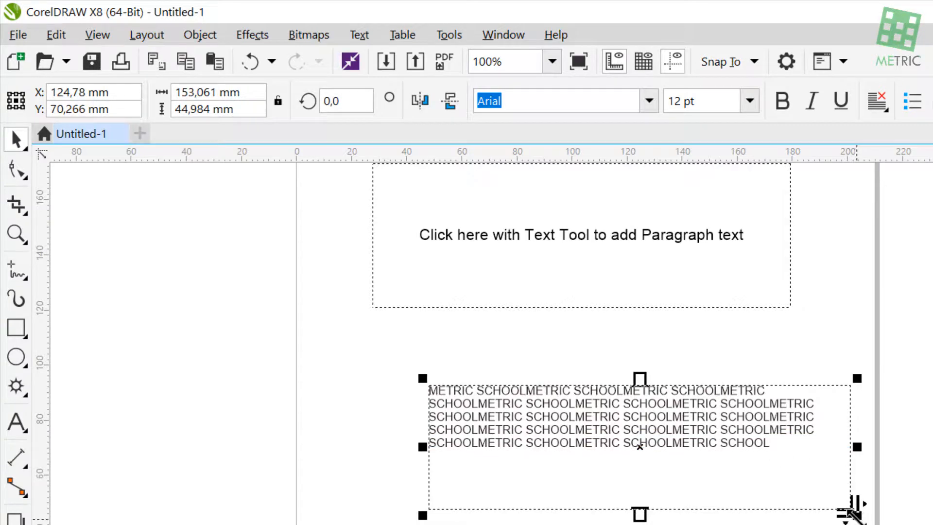
{"action": "left_click_drag", "start_coordinate": [850, 505], "coordinate": [818, 500]}
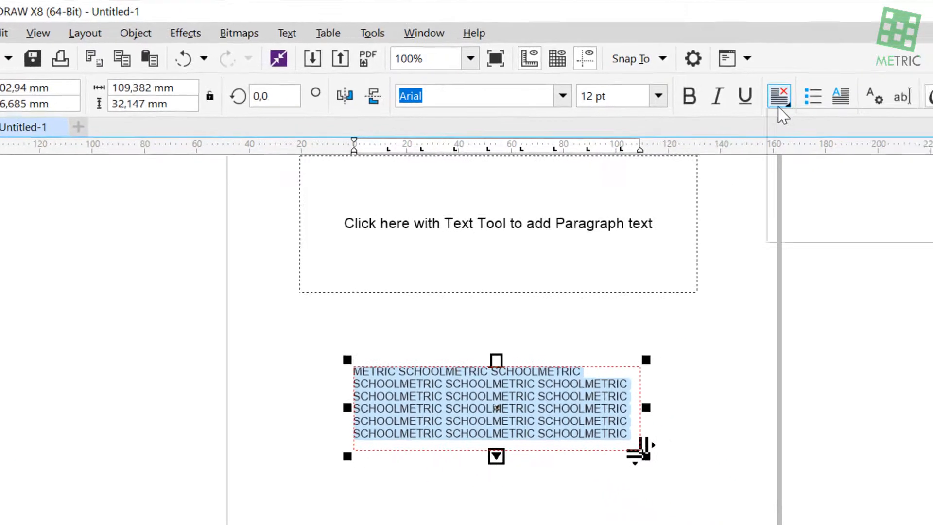
{"action": "left_click", "coordinate": [877, 100]}
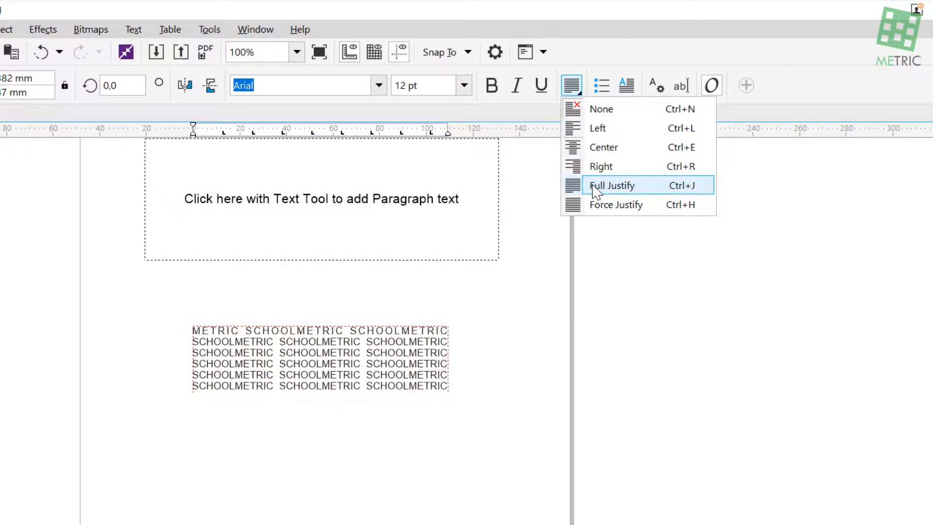
{"action": "left_click", "coordinate": [597, 167]}
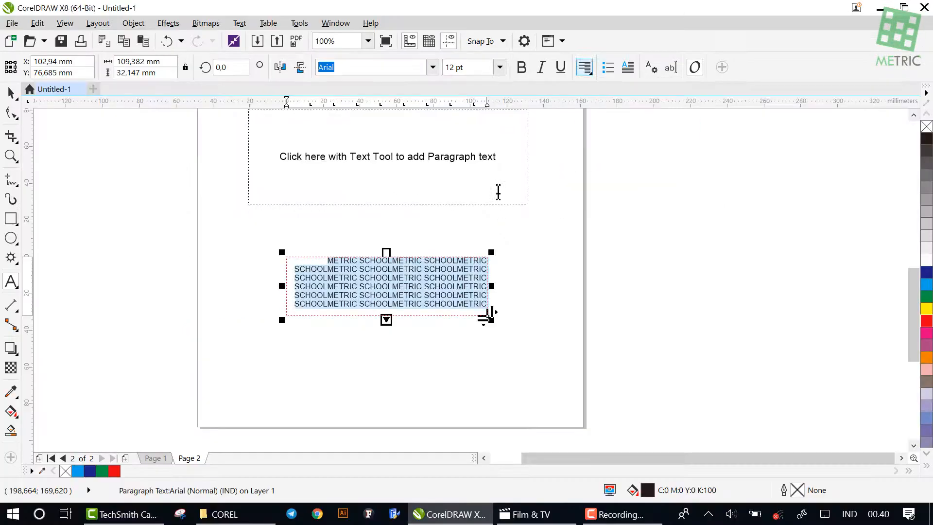
Select the lower paragraph frame with the Pick tool and make its text bold, italic and underlined
{"action": "left_click", "coordinate": [11, 93]}
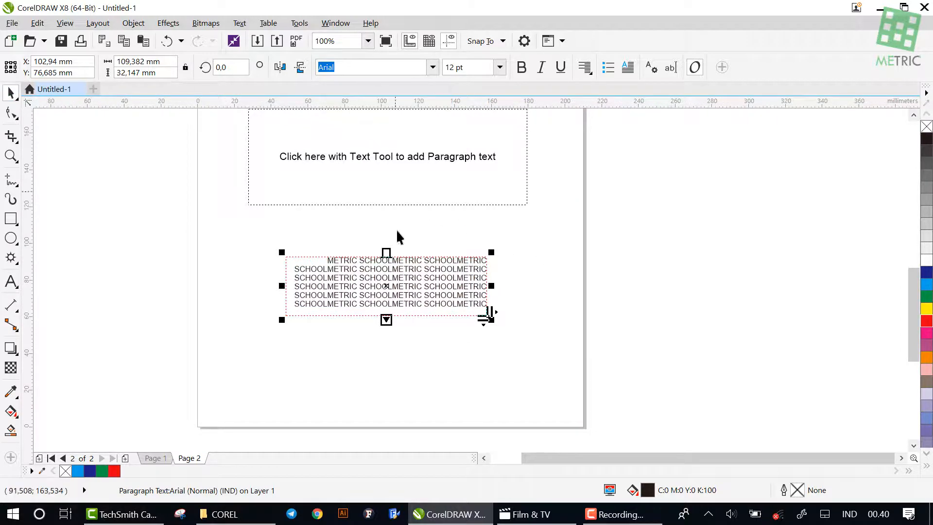
{"action": "left_click", "coordinate": [523, 72]}
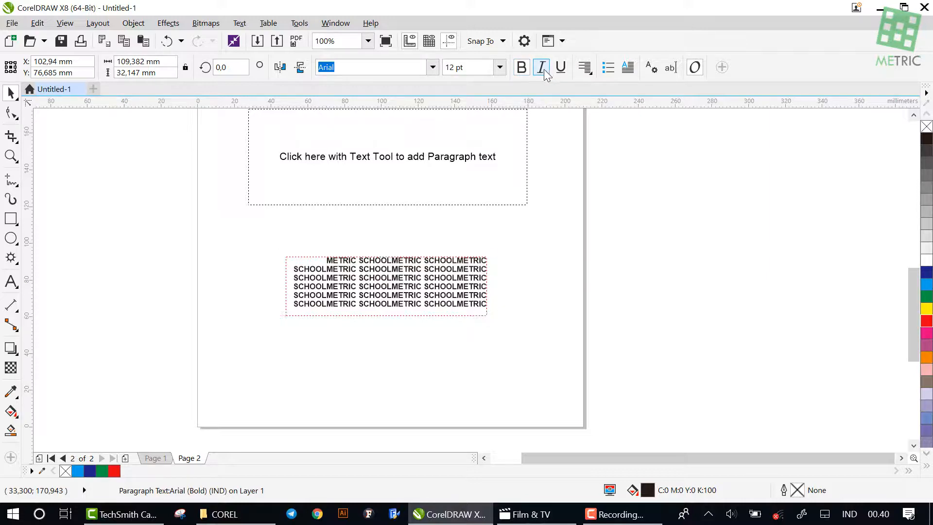
{"action": "left_click", "coordinate": [542, 68]}
{"action": "left_click", "coordinate": [561, 68]}
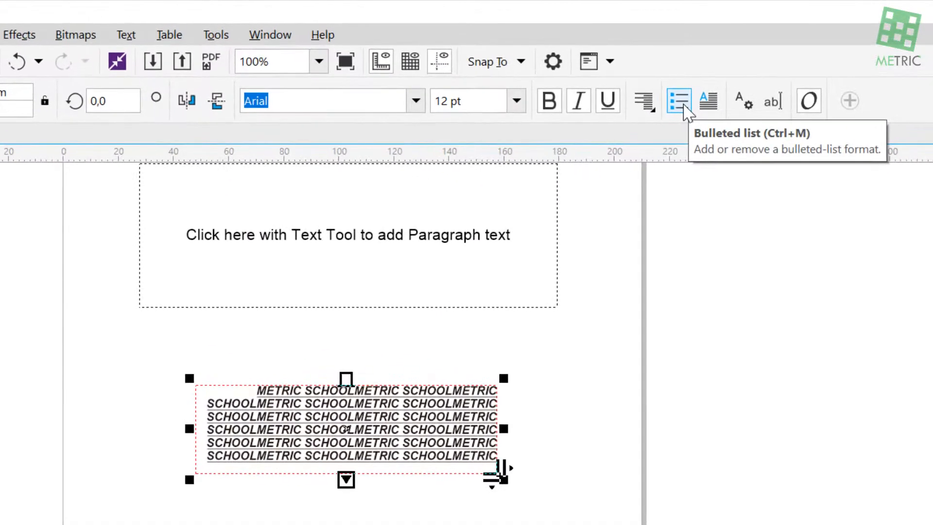
Apply a bulleted list format and a drop cap to the text in the lower paragraph frame
{"action": "left_click", "coordinate": [684, 106]}
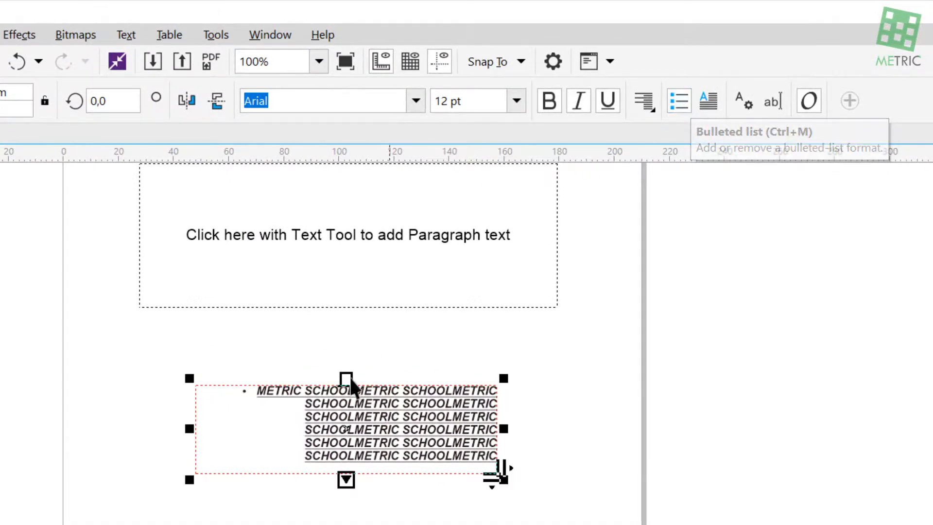
{"action": "scroll", "coordinate": [245, 402], "scroll_direction": "up", "scroll_amount": 1}
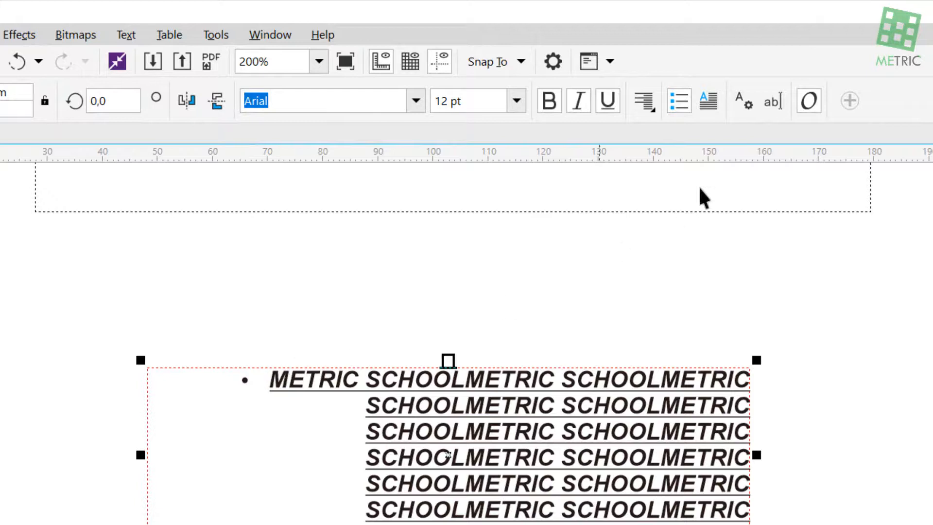
{"action": "left_click", "coordinate": [712, 113]}
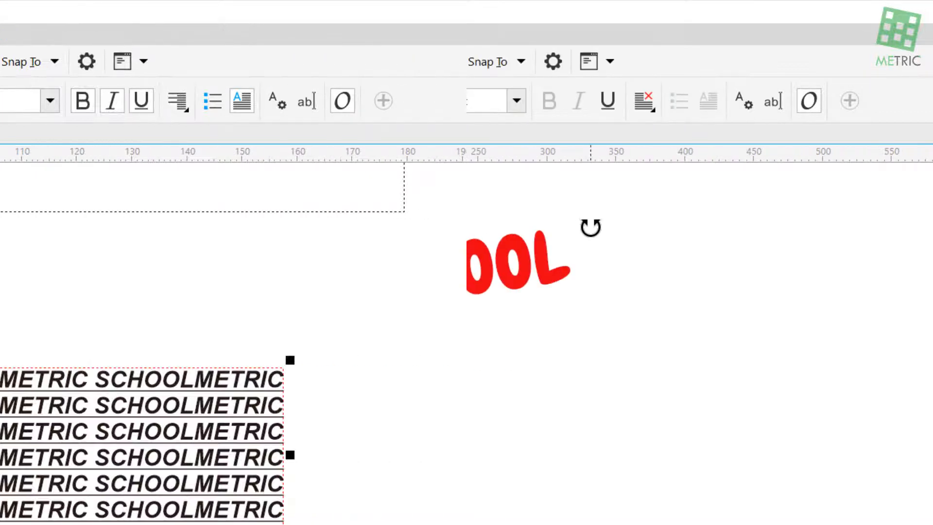
Rotate the large red METRIC SCHOOL artistic text to about 2.2°
{"action": "left_click_drag", "start_coordinate": [589, 225], "coordinate": [590, 250]}
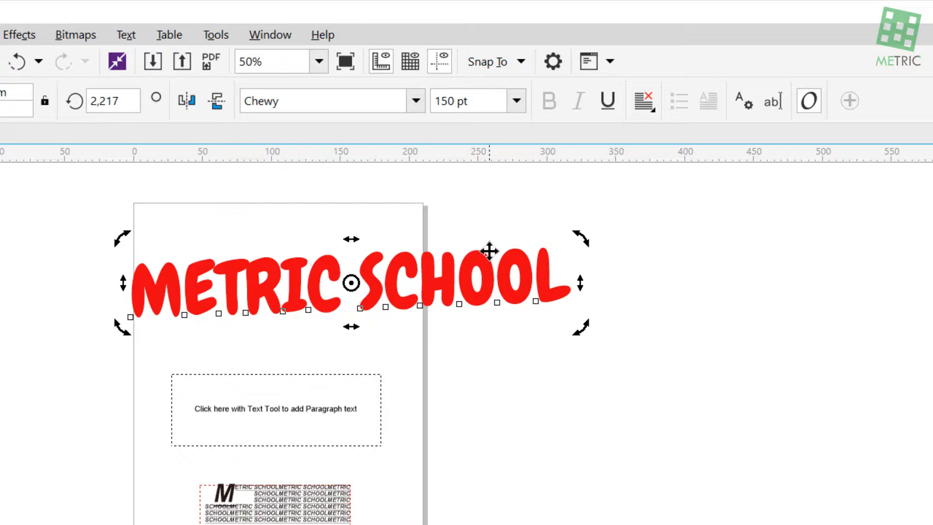
{"action": "scroll", "coordinate": [463, 233], "scroll_direction": "up", "scroll_amount": 2}
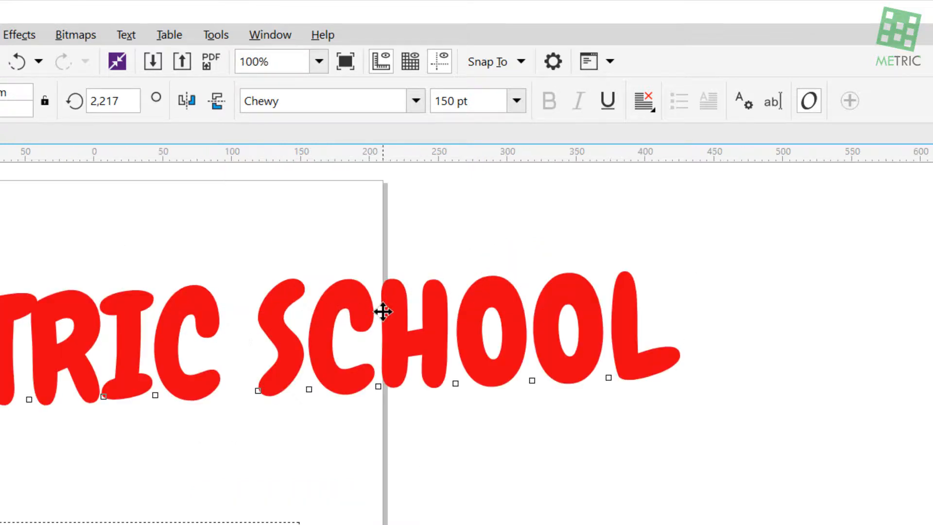
{"action": "scroll", "coordinate": [381, 310], "scroll_direction": "down", "scroll_amount": 2}
Try converting the red METRIC SCHOOL artistic text to paragraph text
{"action": "right_click", "coordinate": [349, 326]}
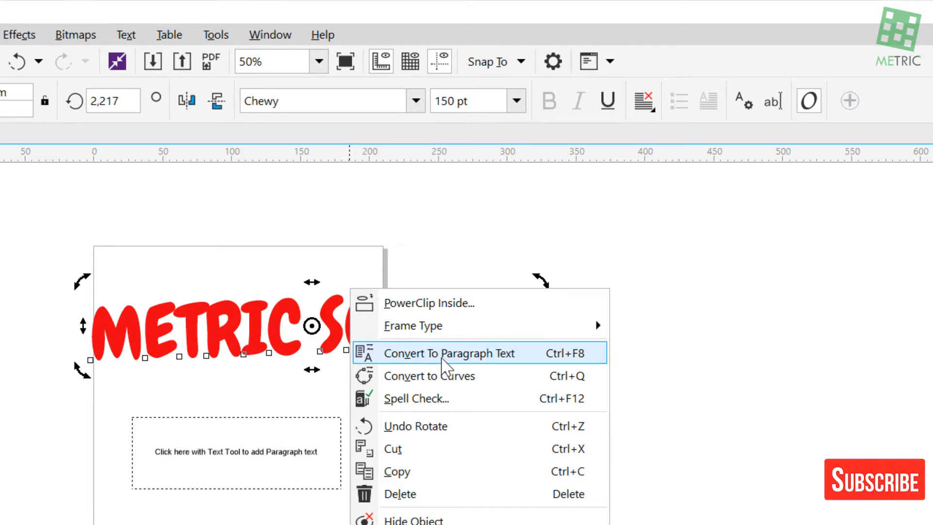
{"action": "left_click", "coordinate": [442, 360]}
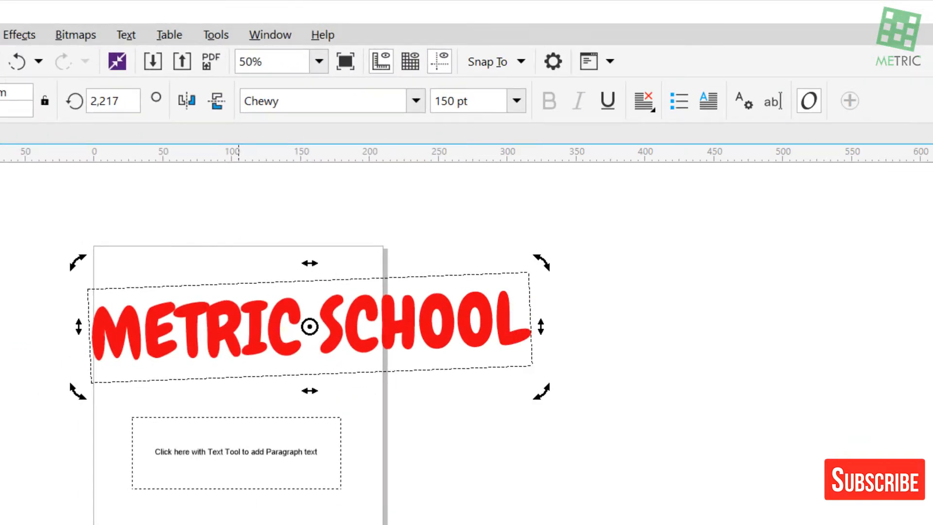
{"action": "scroll", "coordinate": [239, 524], "scroll_direction": "up", "scroll_amount": 1}
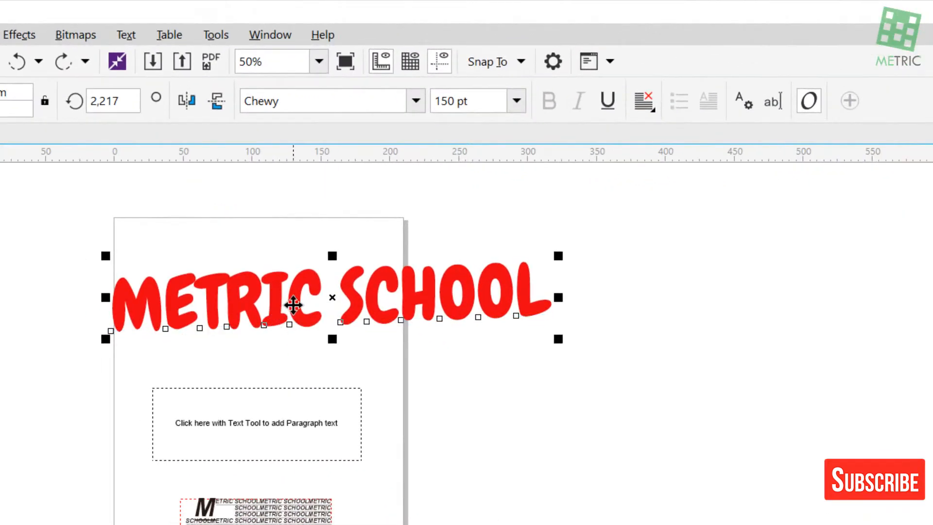
Convert the red METRIC SCHOOL artistic text to curves
{"action": "right_click", "coordinate": [293, 304]}
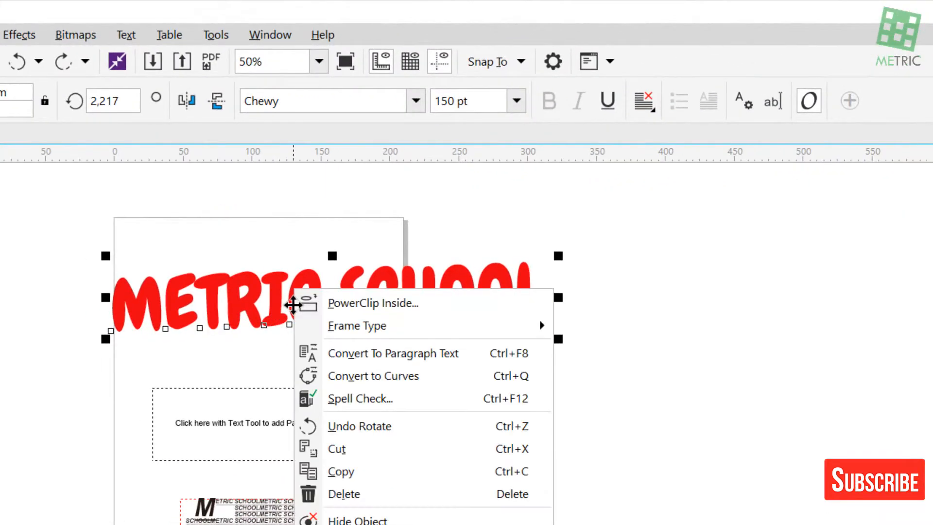
{"action": "left_click", "coordinate": [354, 376]}
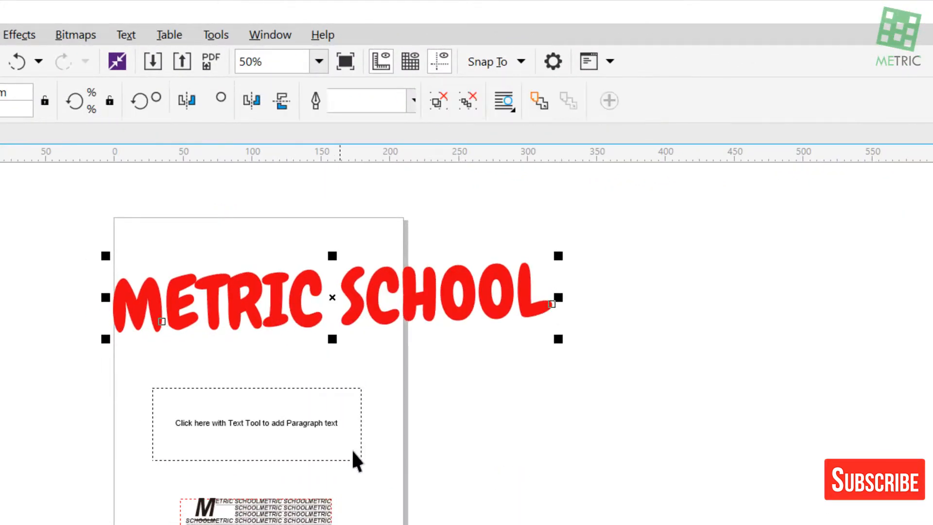
{"action": "left_click", "coordinate": [503, 394]}
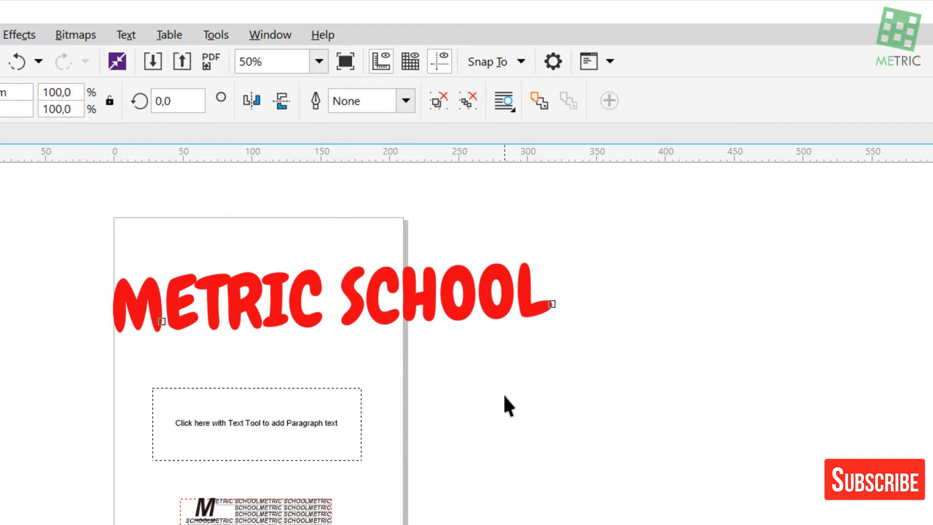